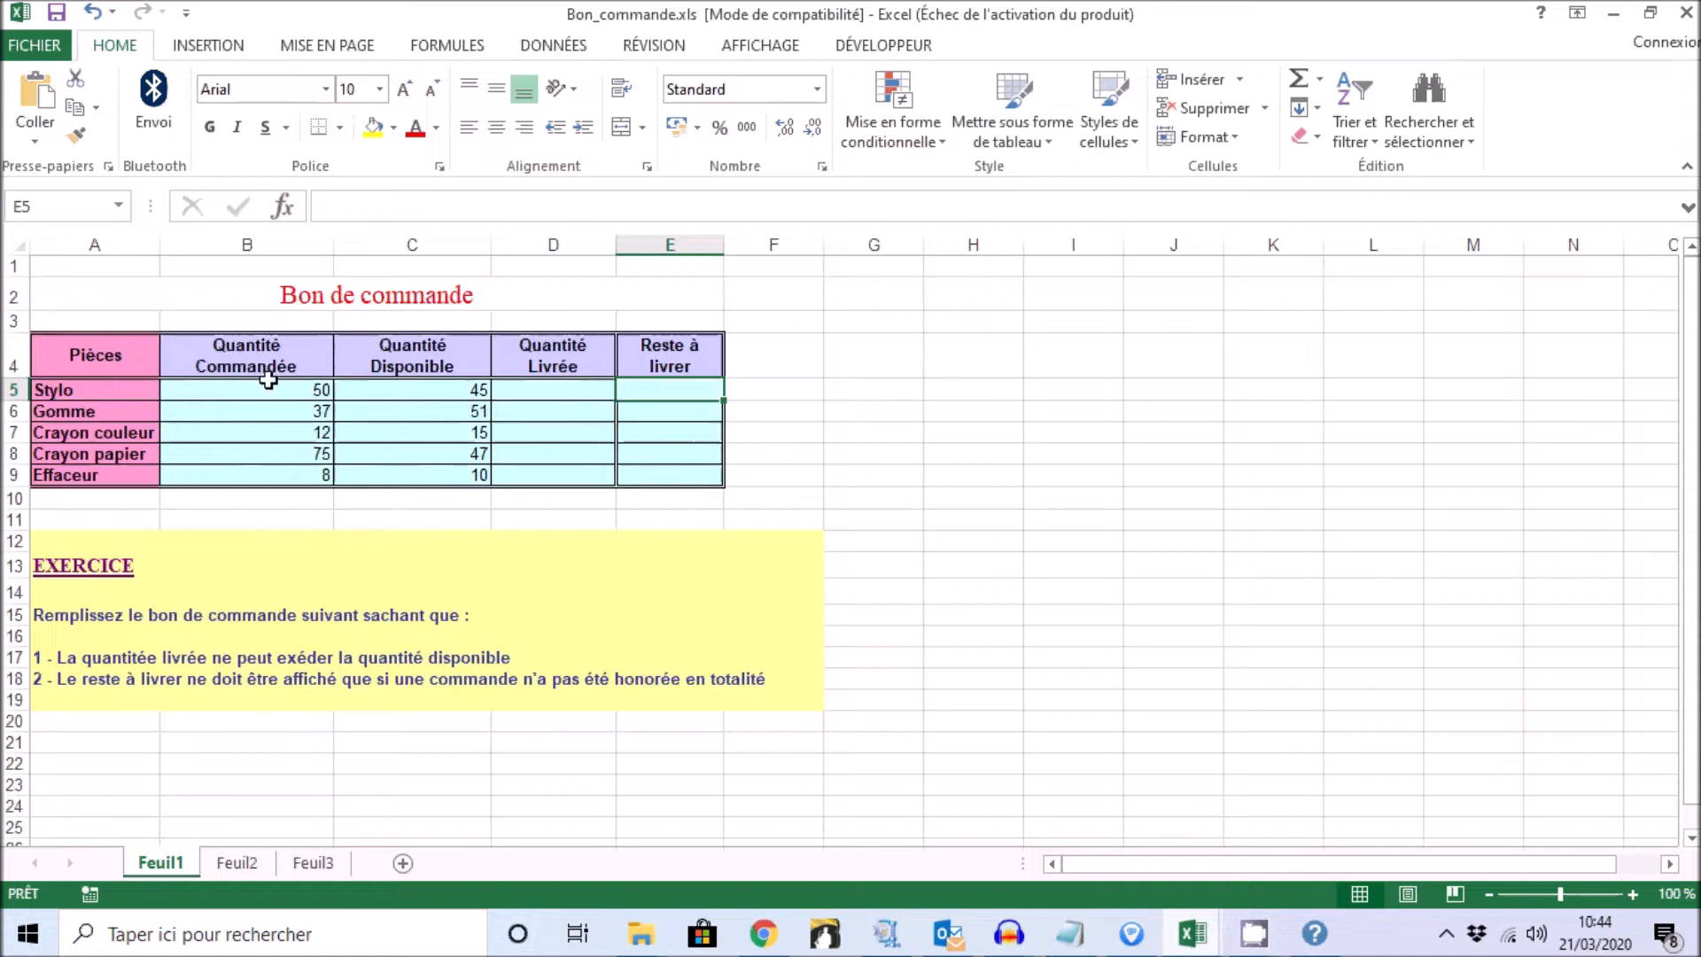
pyautogui.press('Left')
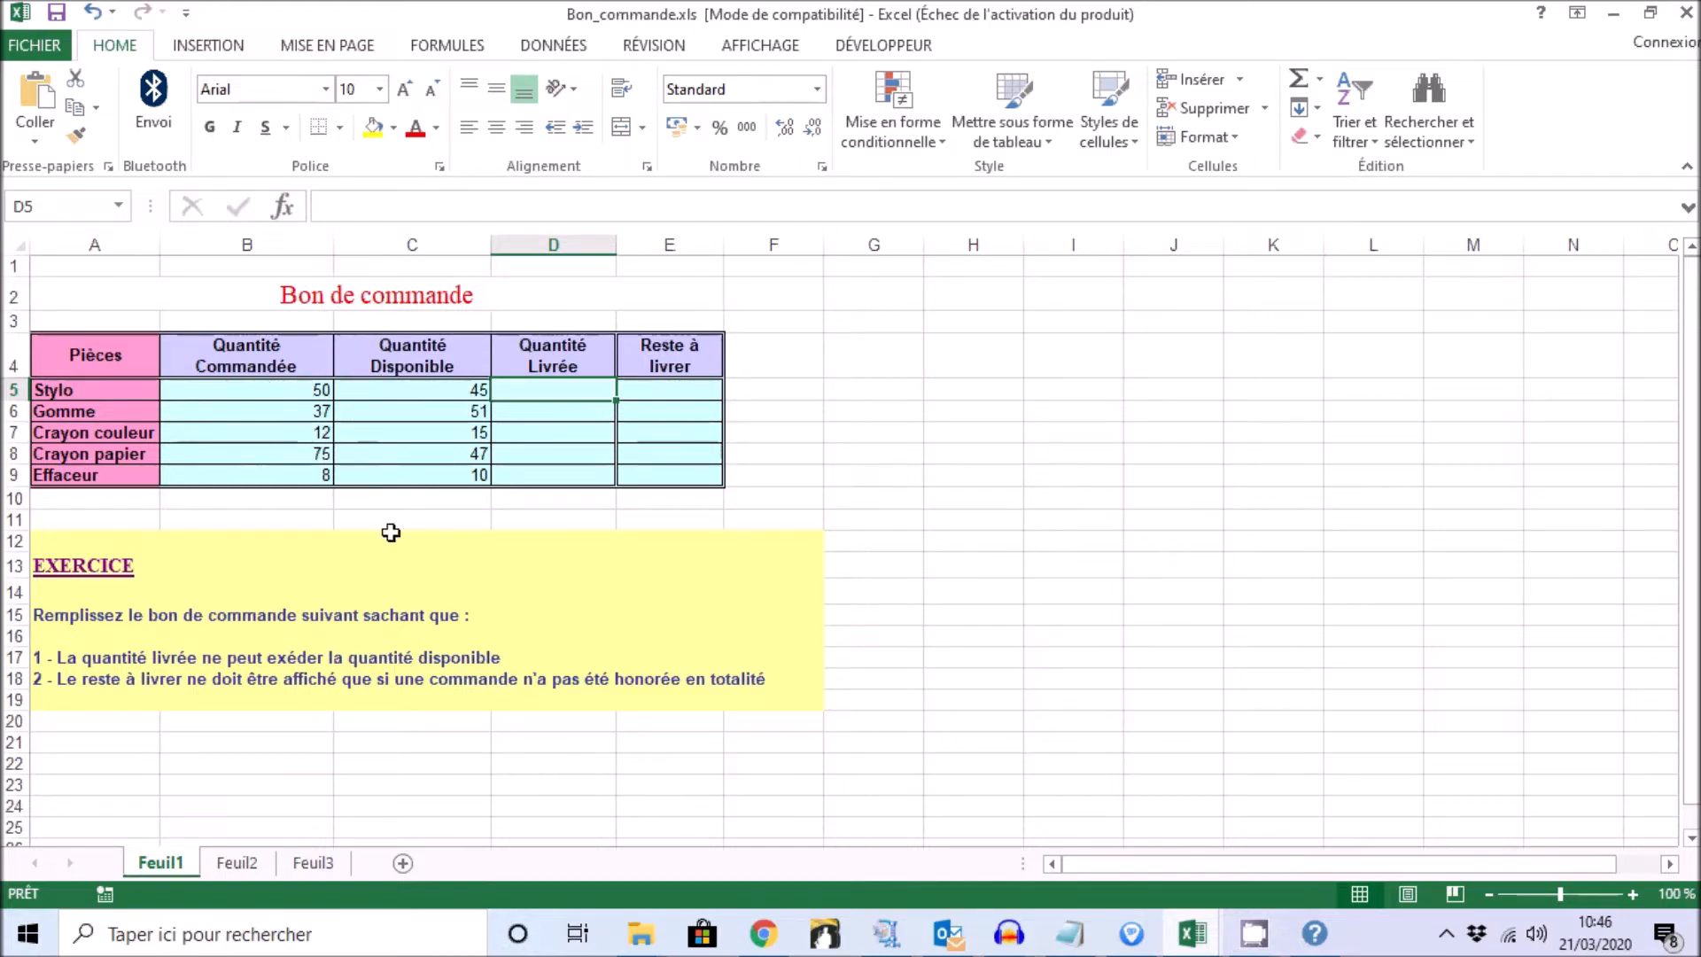
pyautogui.click(294, 390)
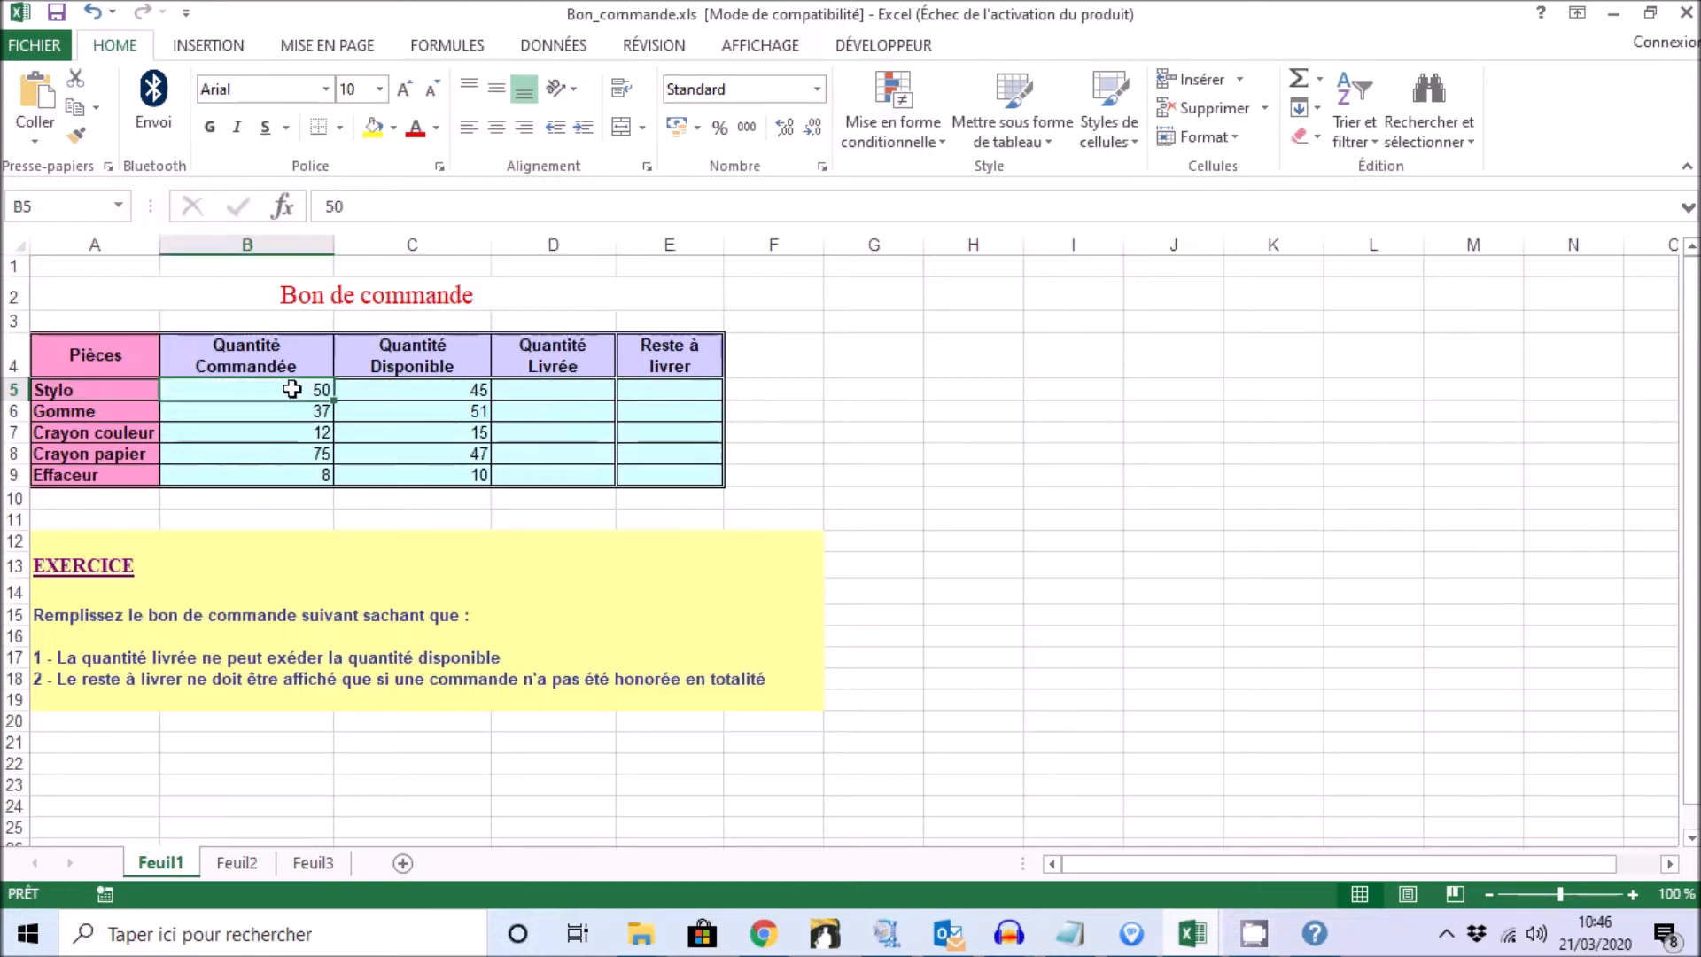
pyautogui.click(379, 391)
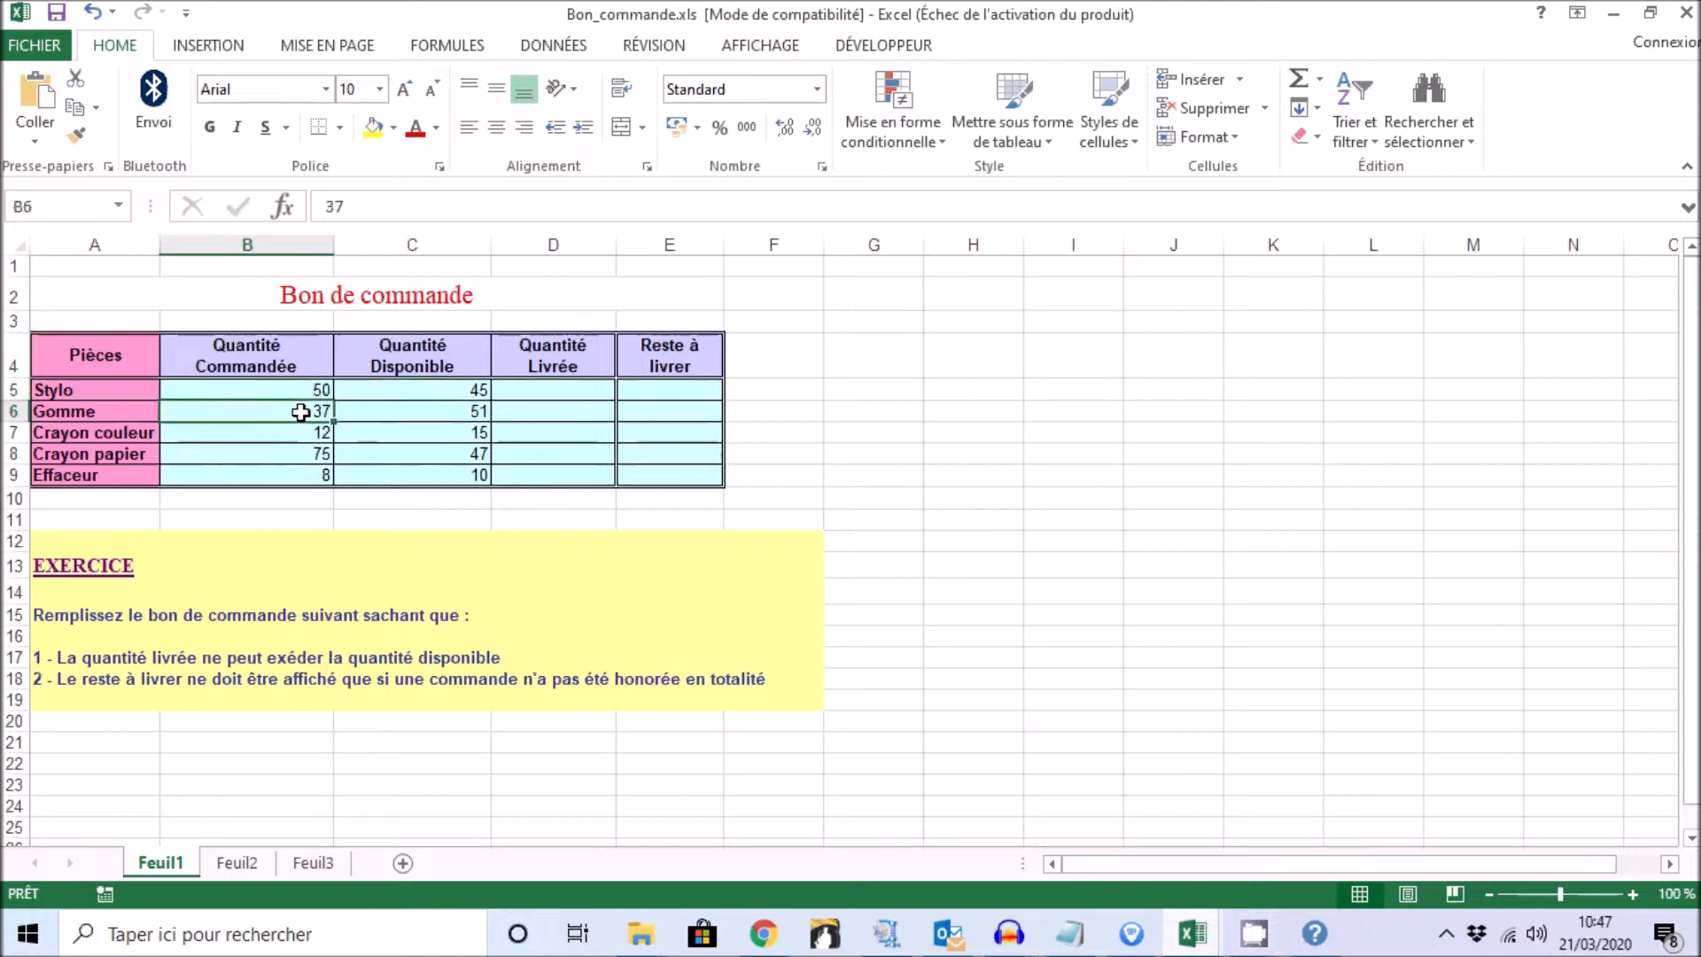
pyautogui.click(400, 411)
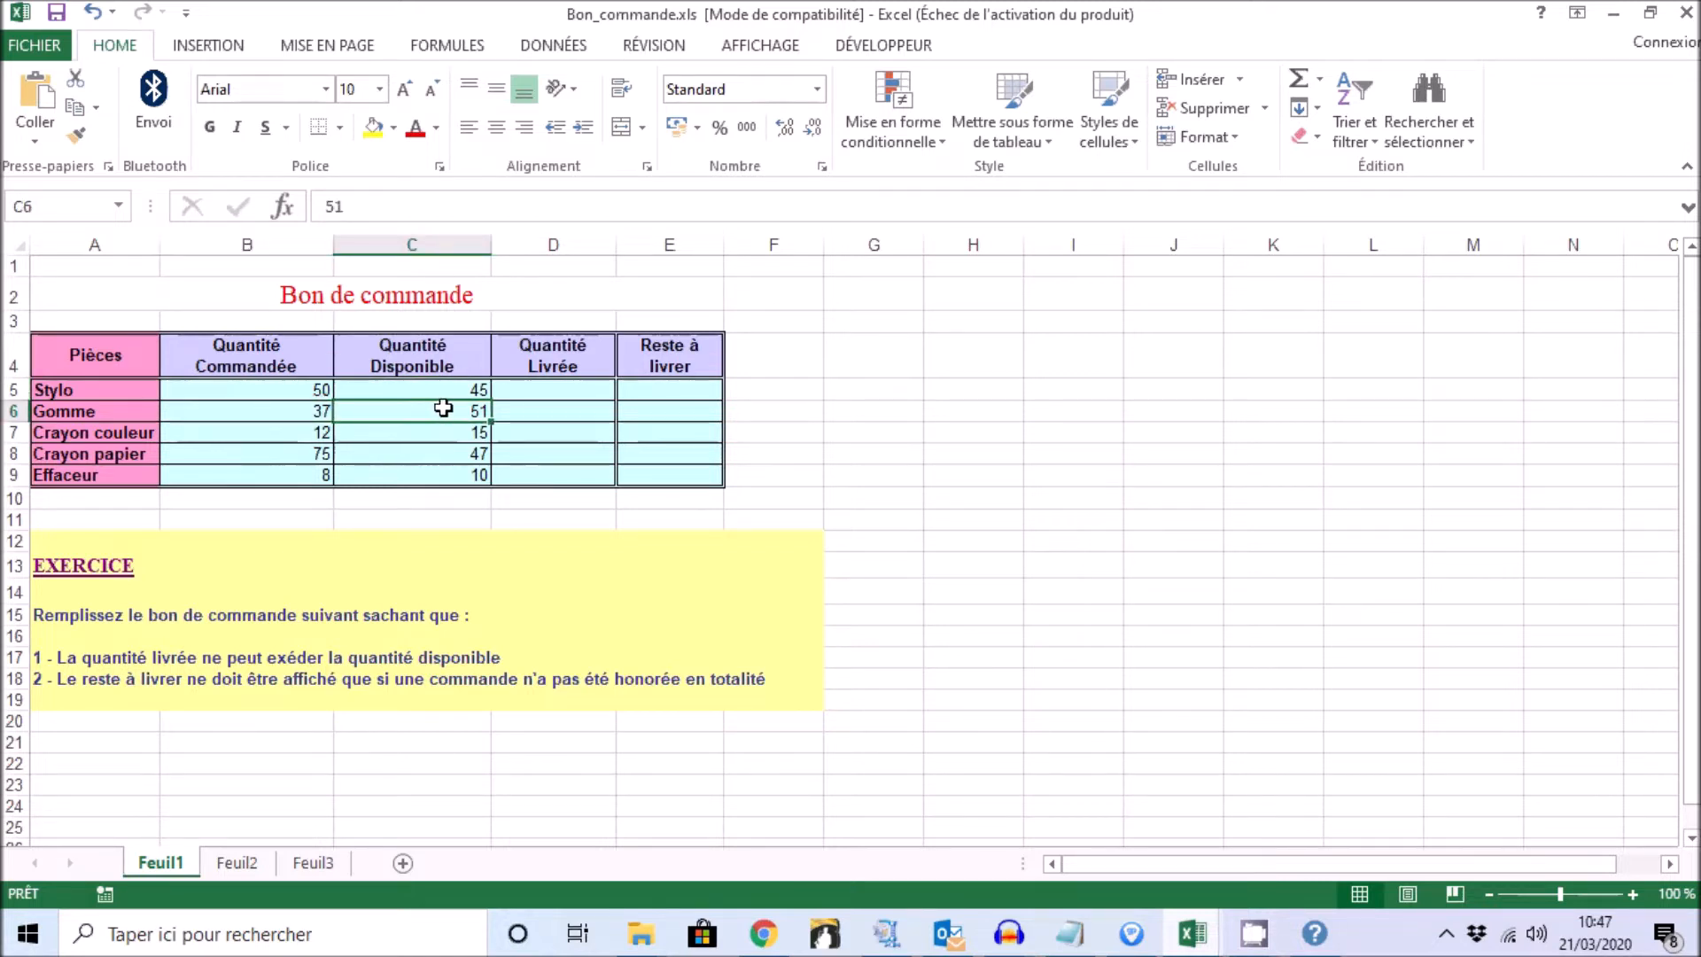
pyautogui.click(297, 413)
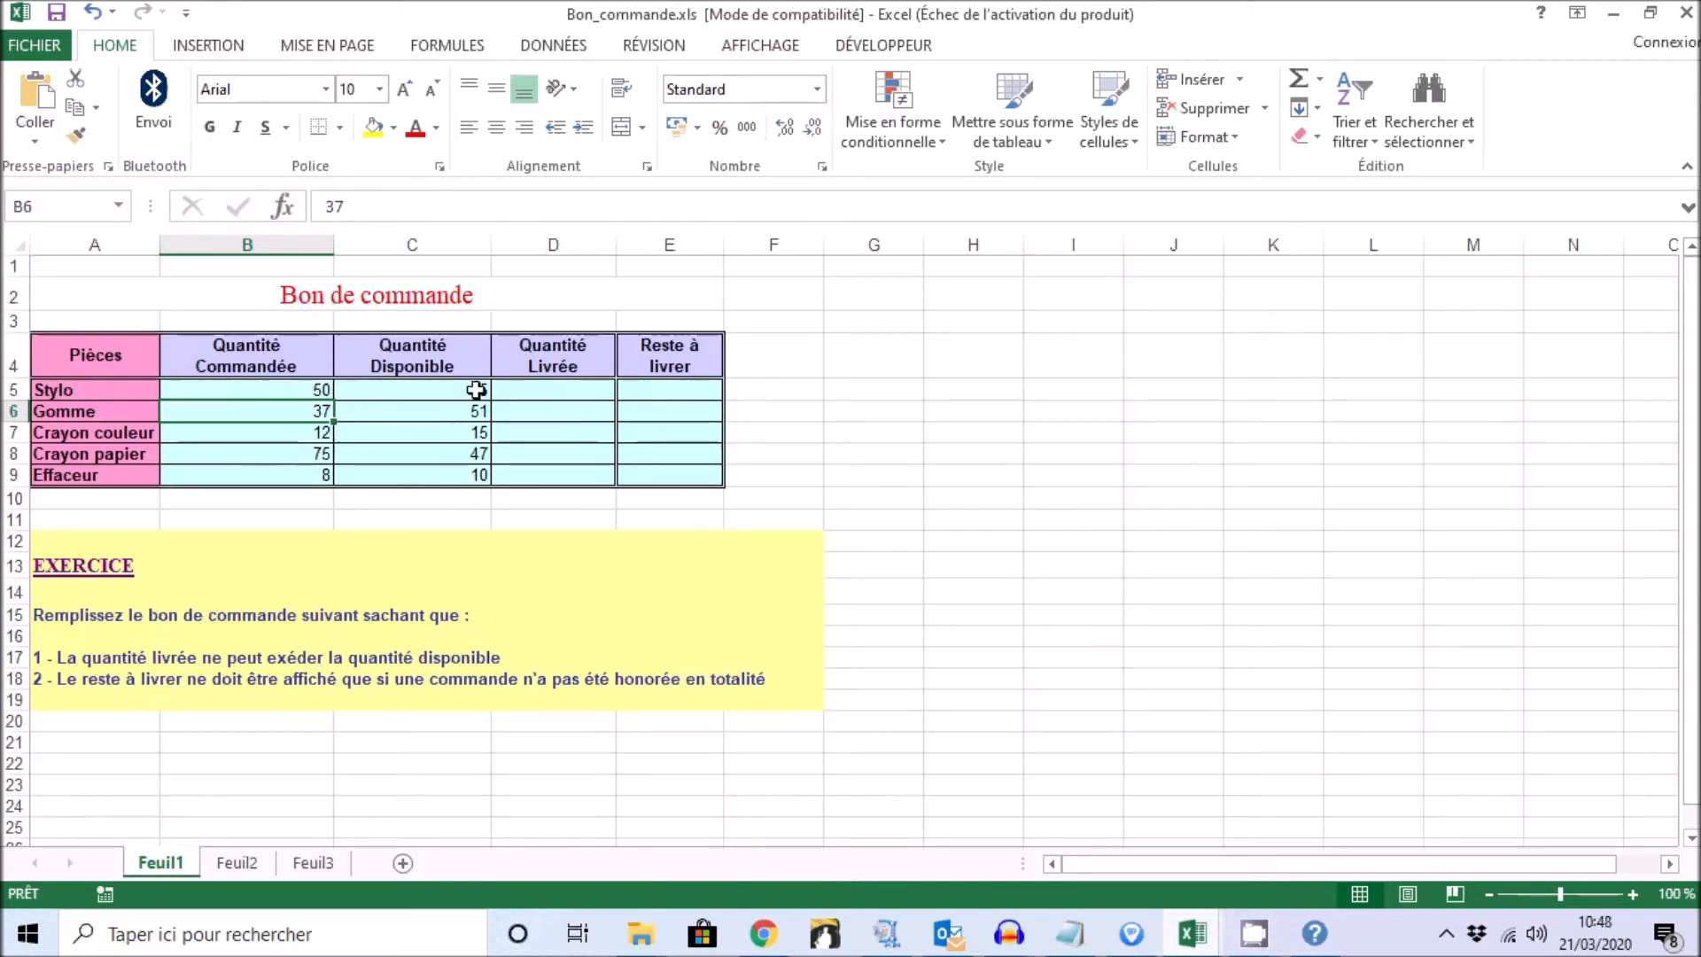
# Calculate the Quantité Livrée for Stylo in D5 as the minimum of B5:C5.
pyautogui.click(518, 388)
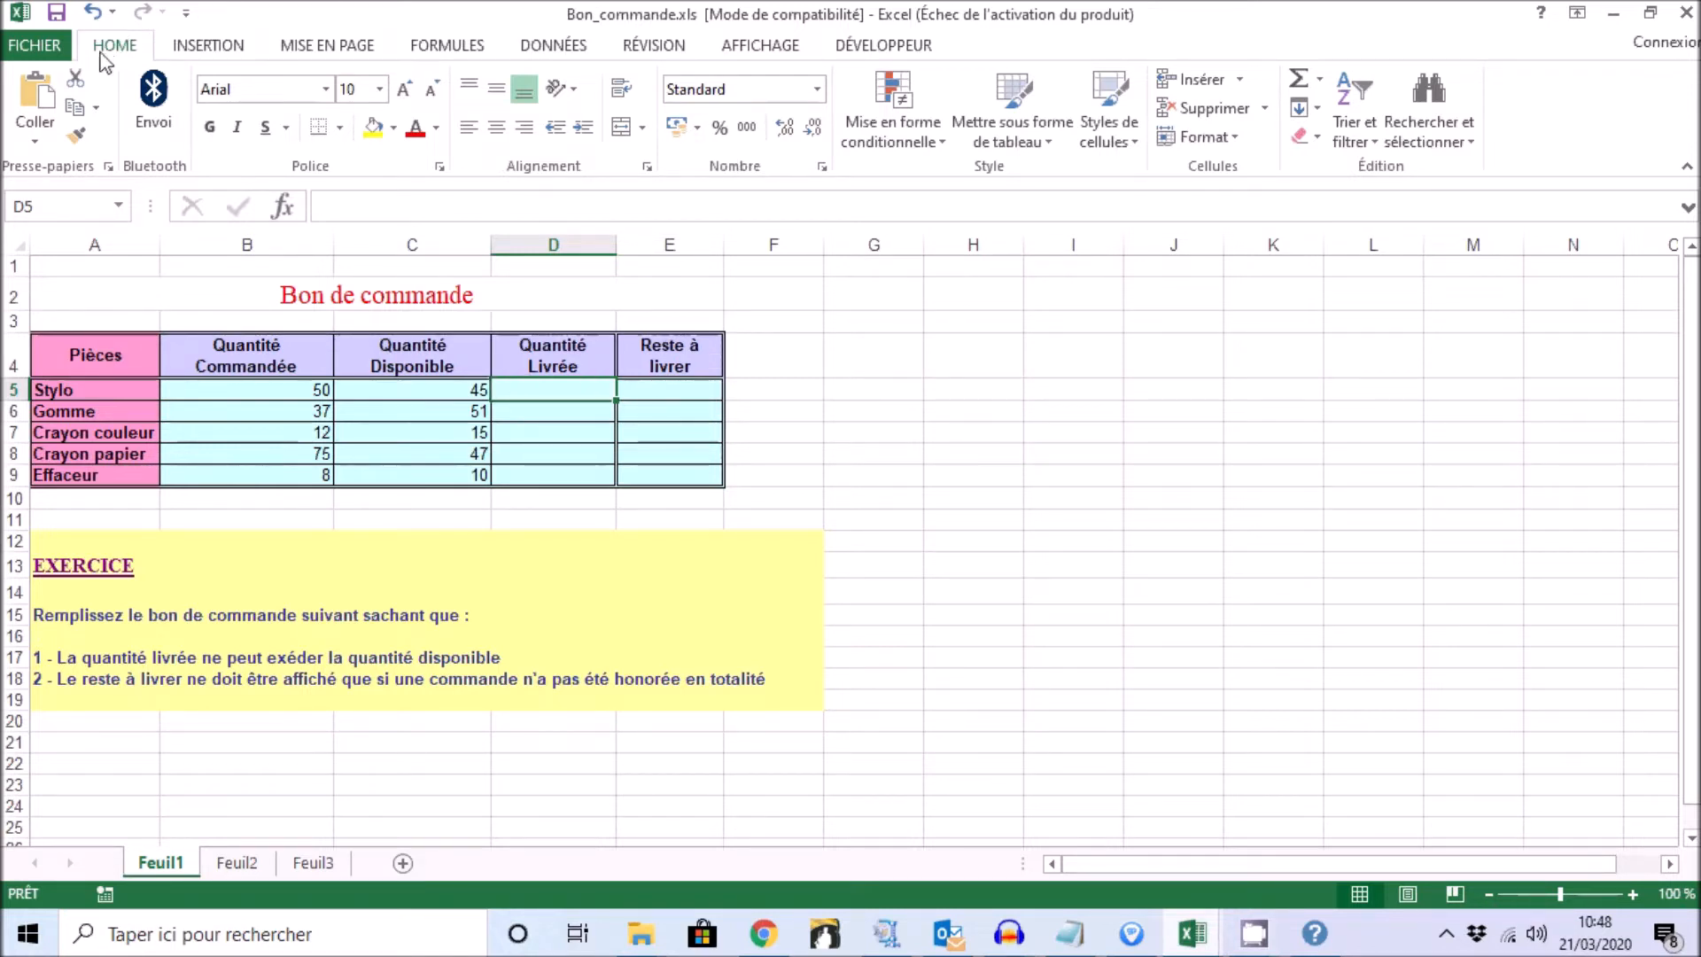
pyautogui.click(1321, 84)
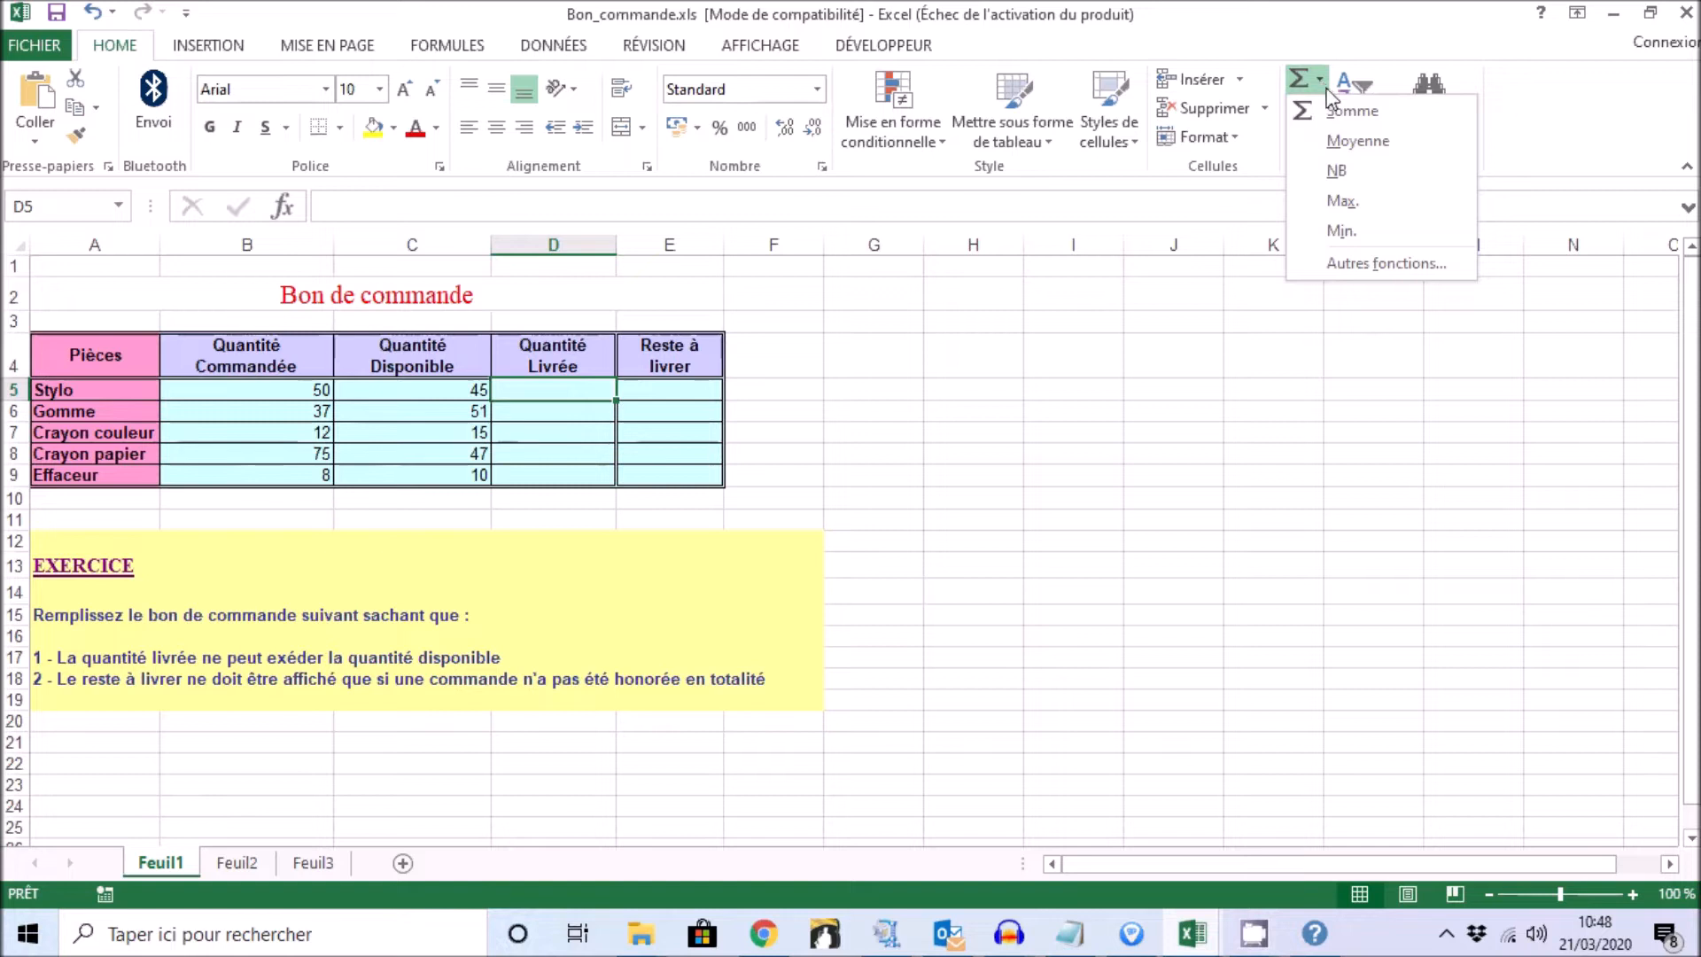
pyautogui.click(1349, 232)
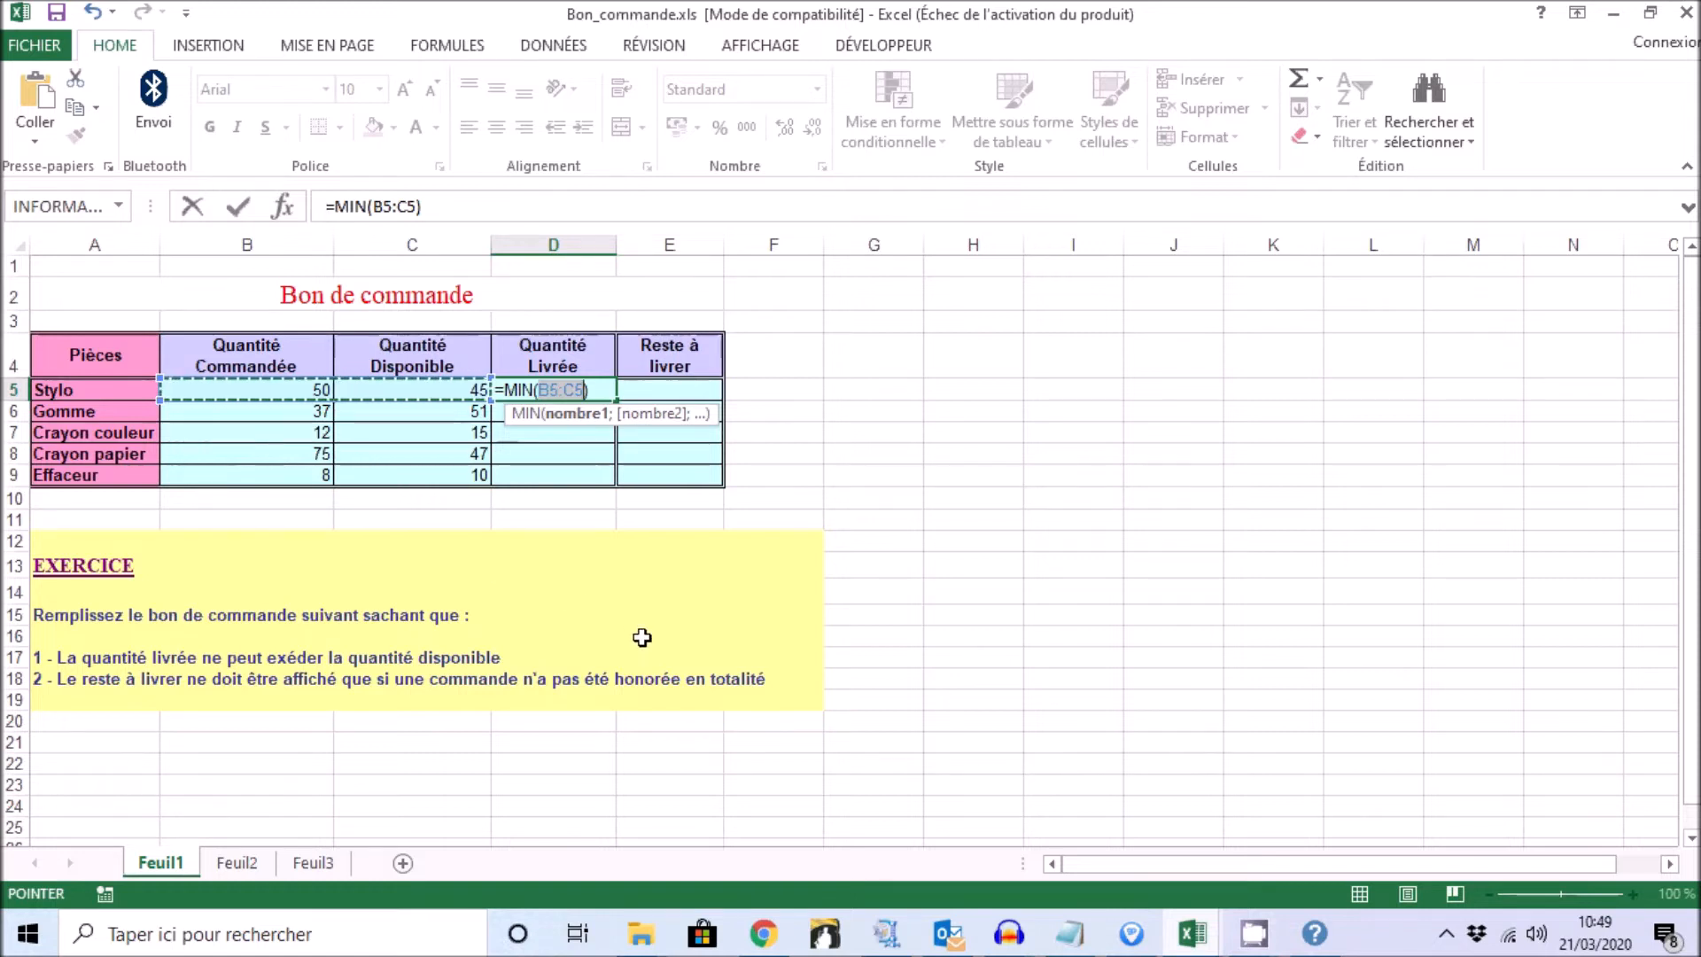
pyautogui.press('Return')
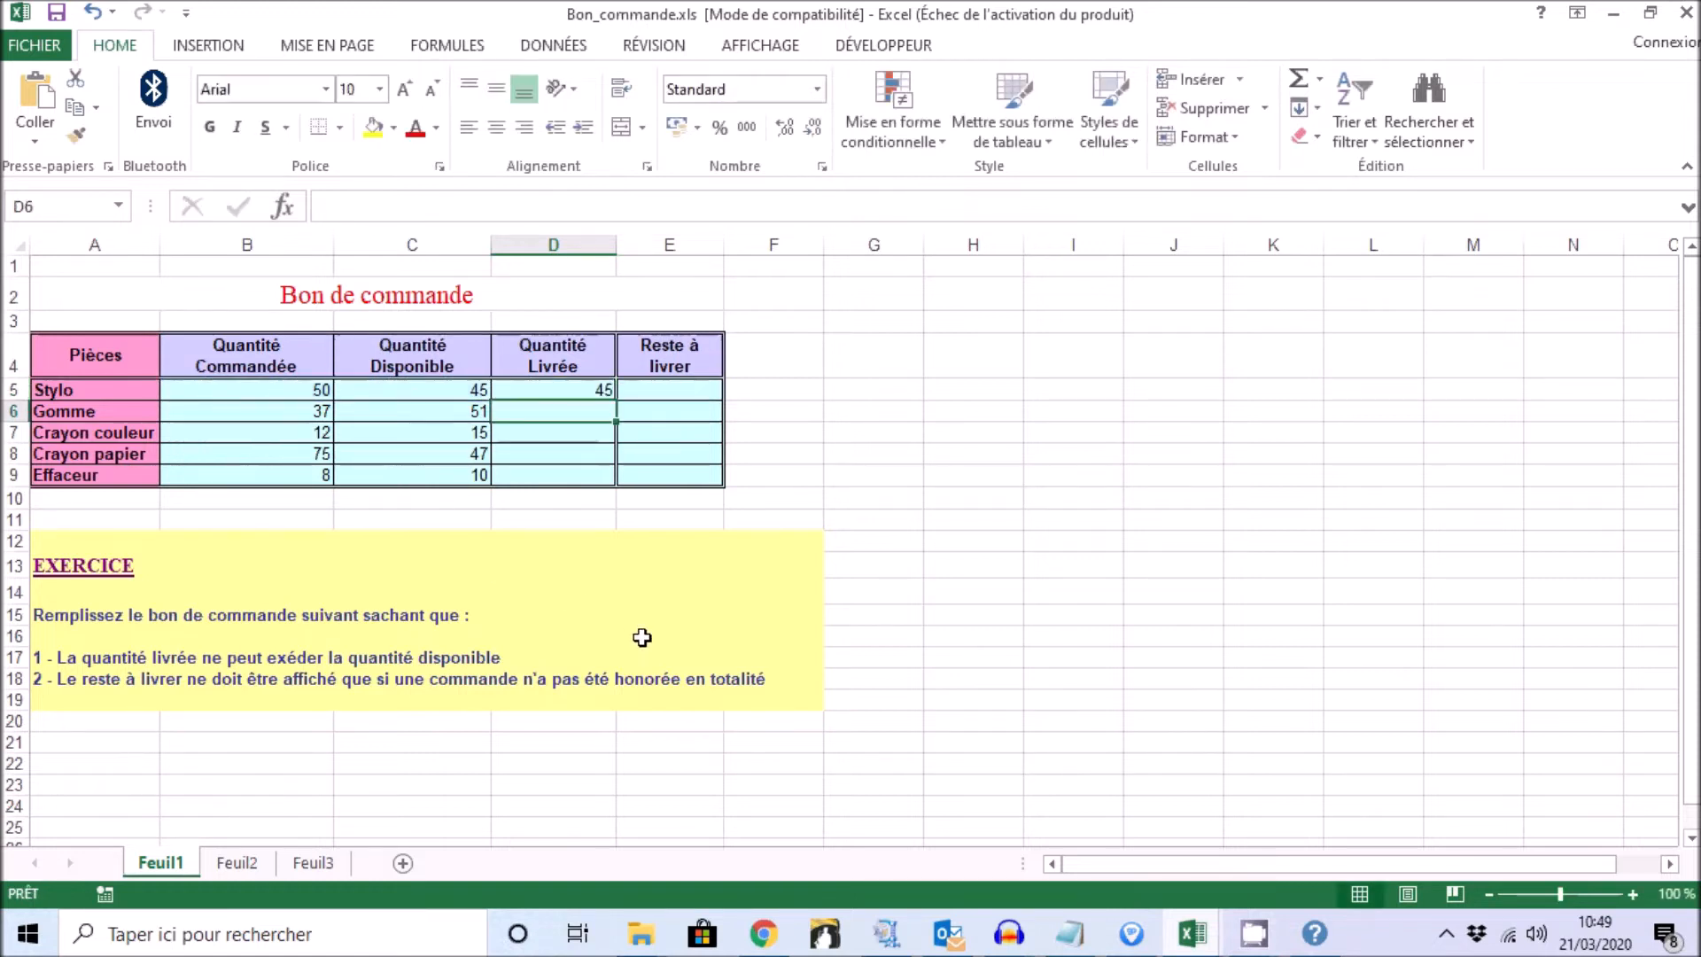
# Copy the MIN formula from D5 down the Quantité Livrée column to D9.
pyautogui.click(590, 388)
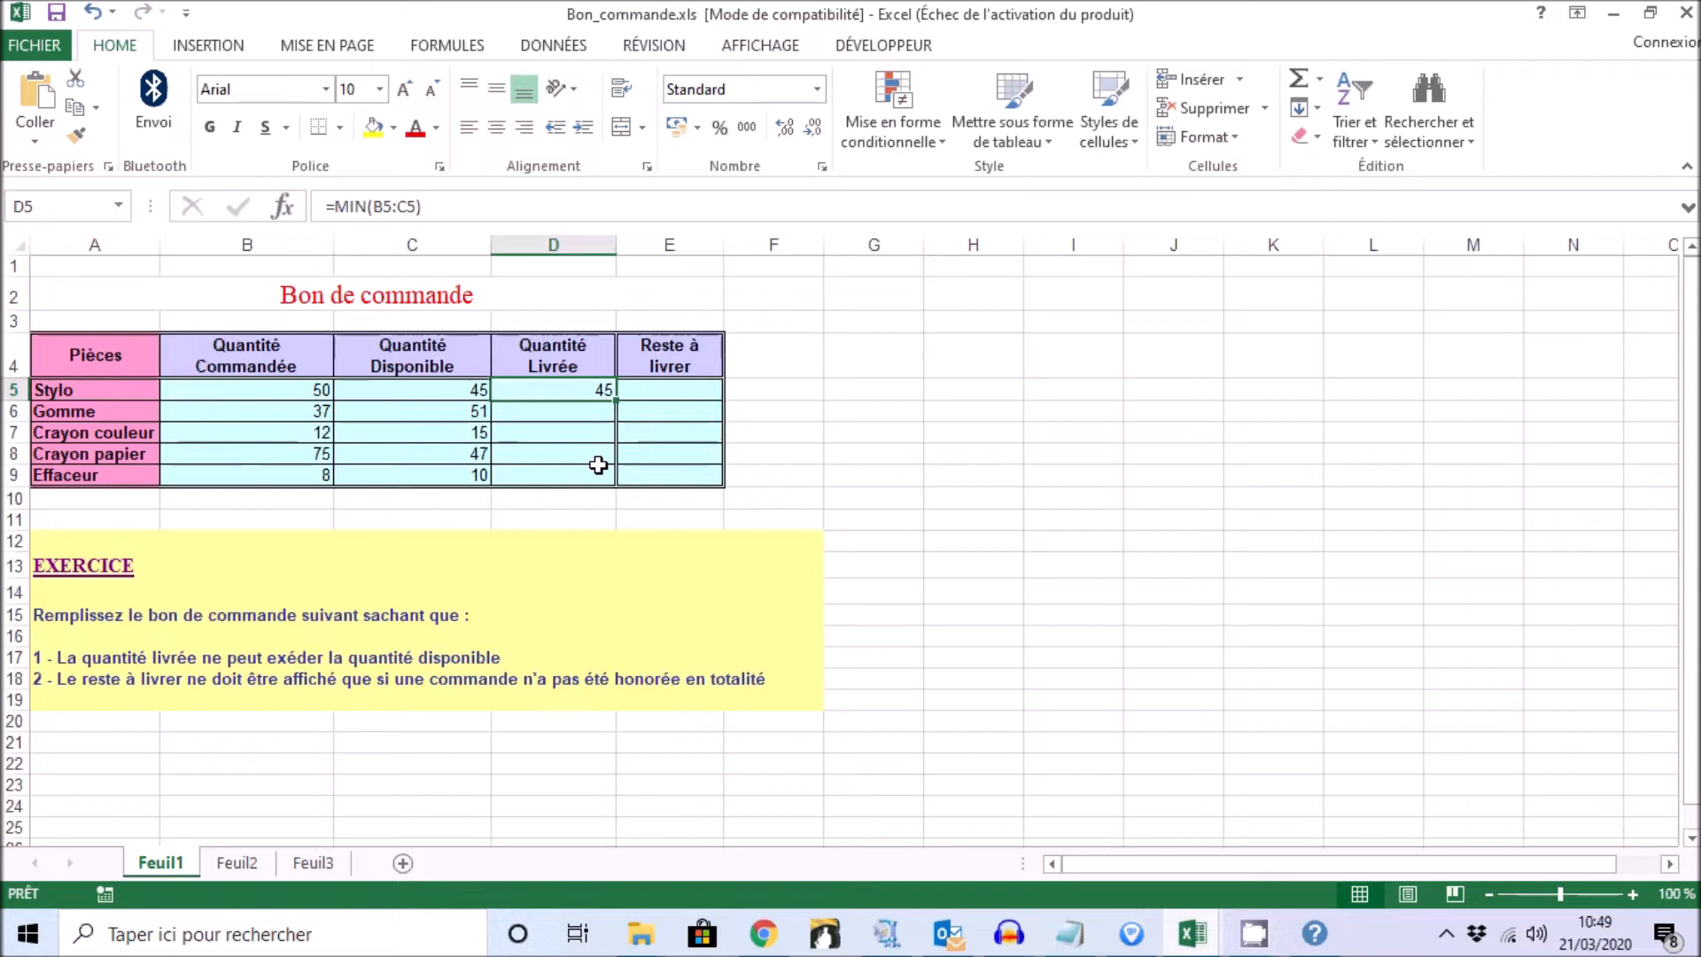
pyautogui.moveTo(617, 400); pyautogui.dragTo(610, 488)
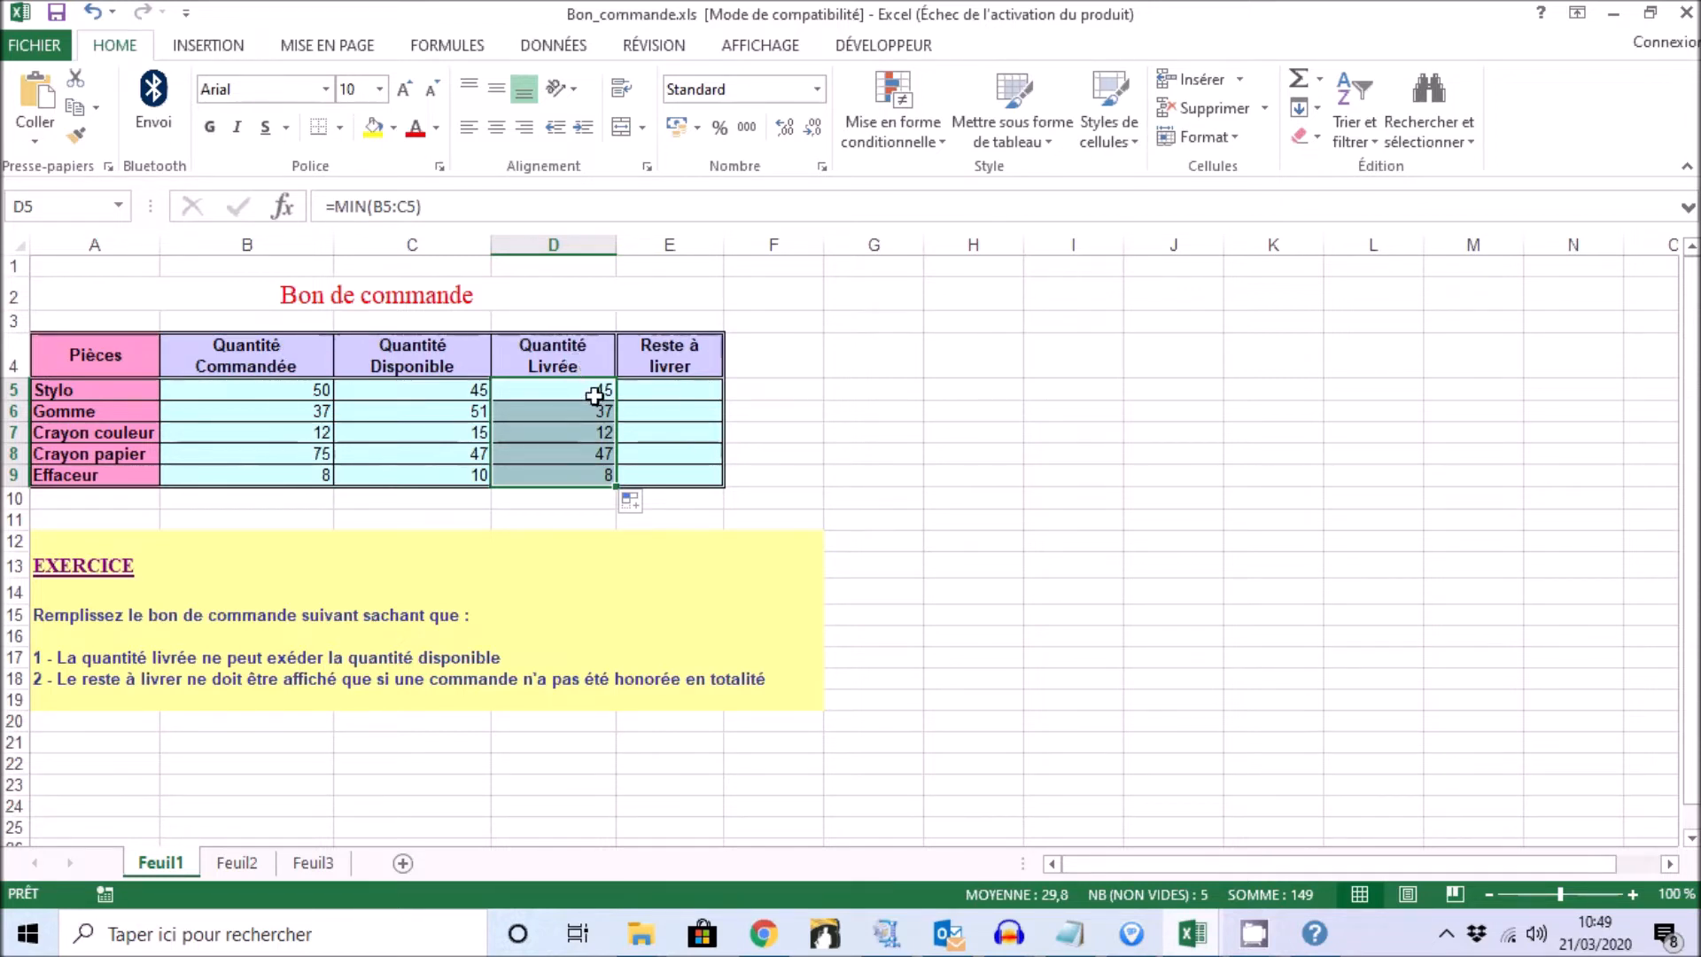
pyautogui.click(535, 392)
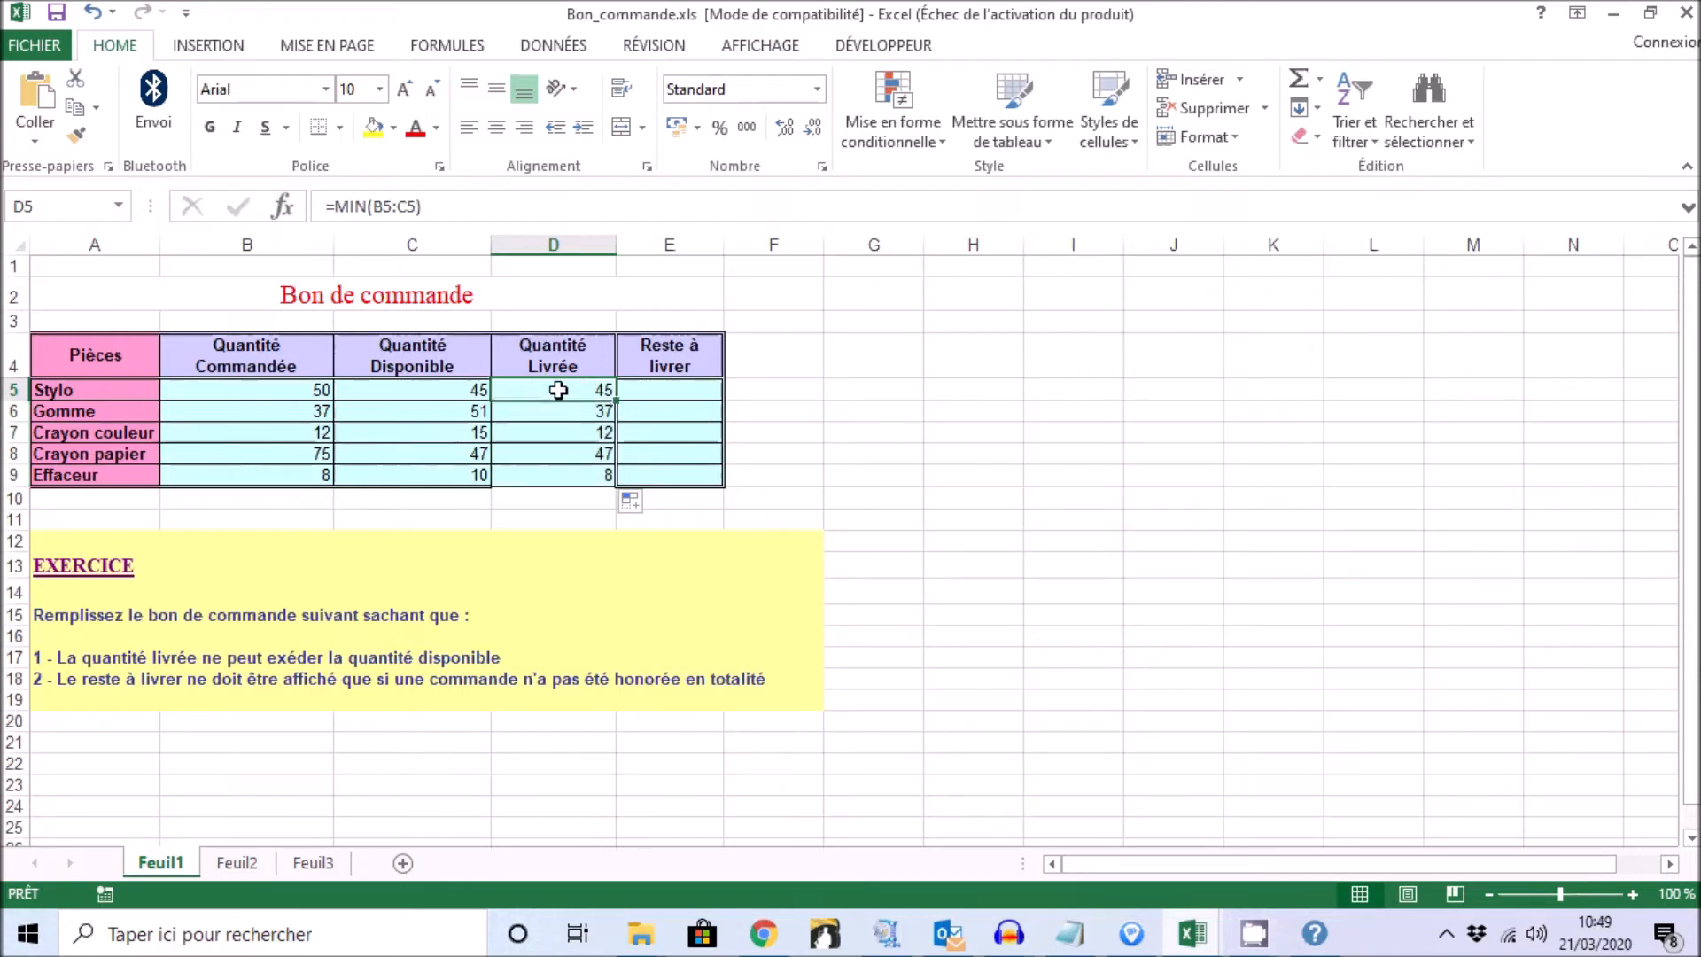
# Enter the formula =B5-D5 in E5 for Stylo's Reste à livrer.
pyautogui.click(671, 390)
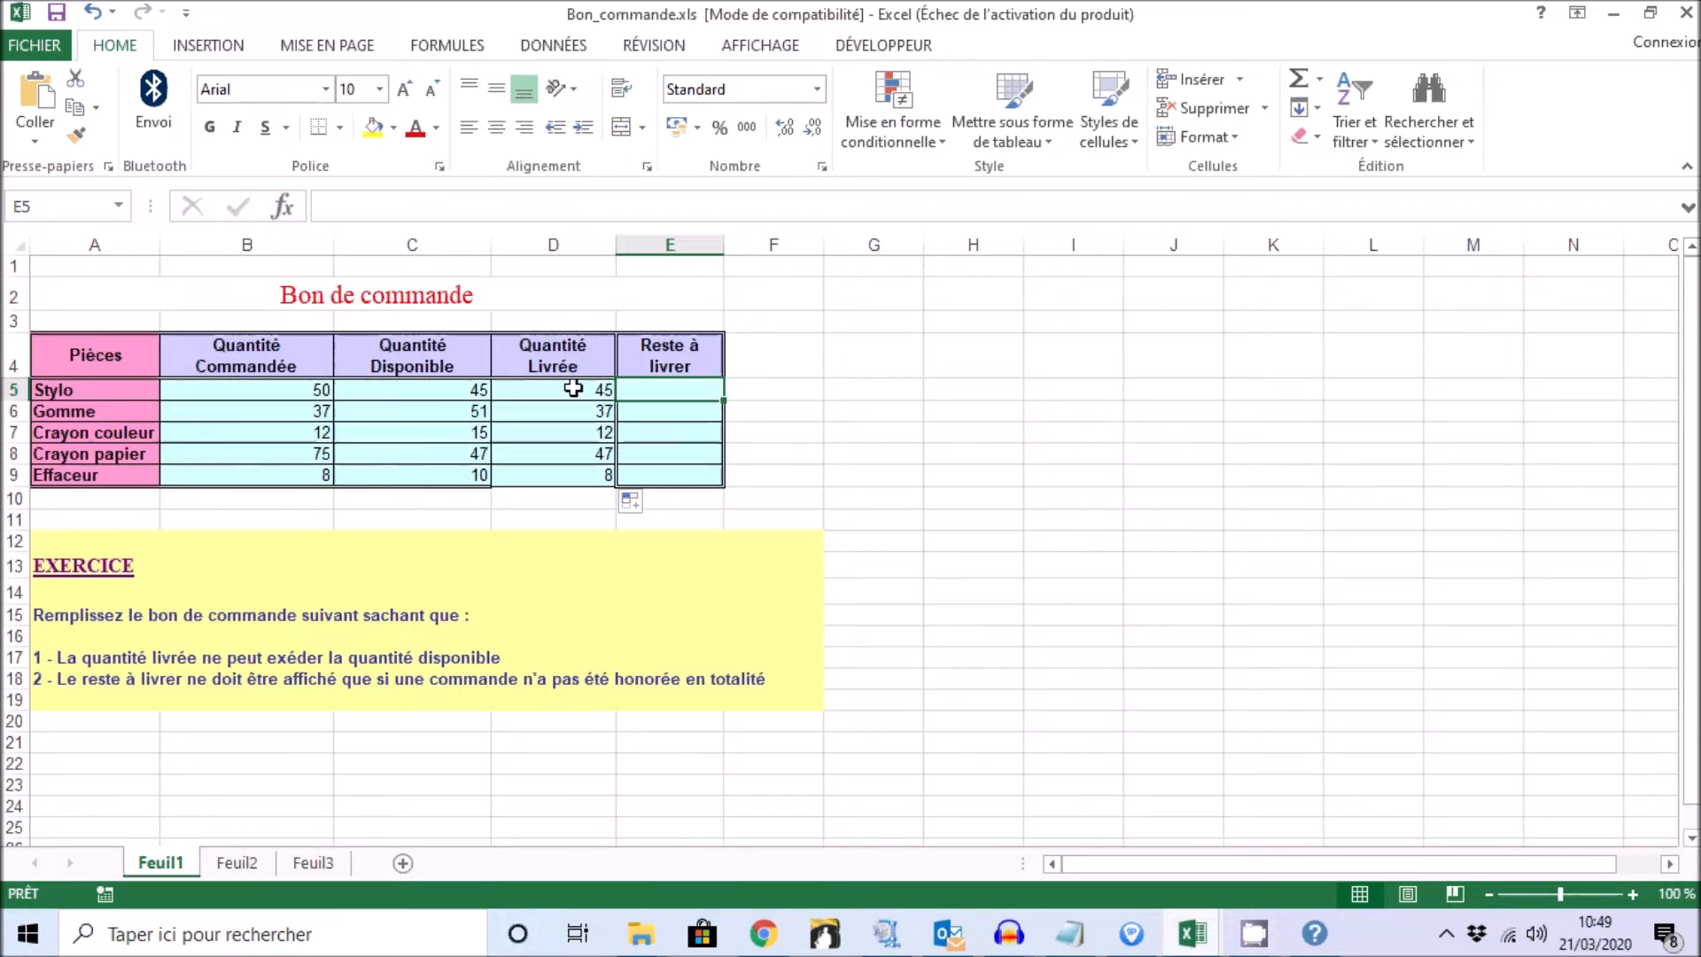
pyautogui.write('=')
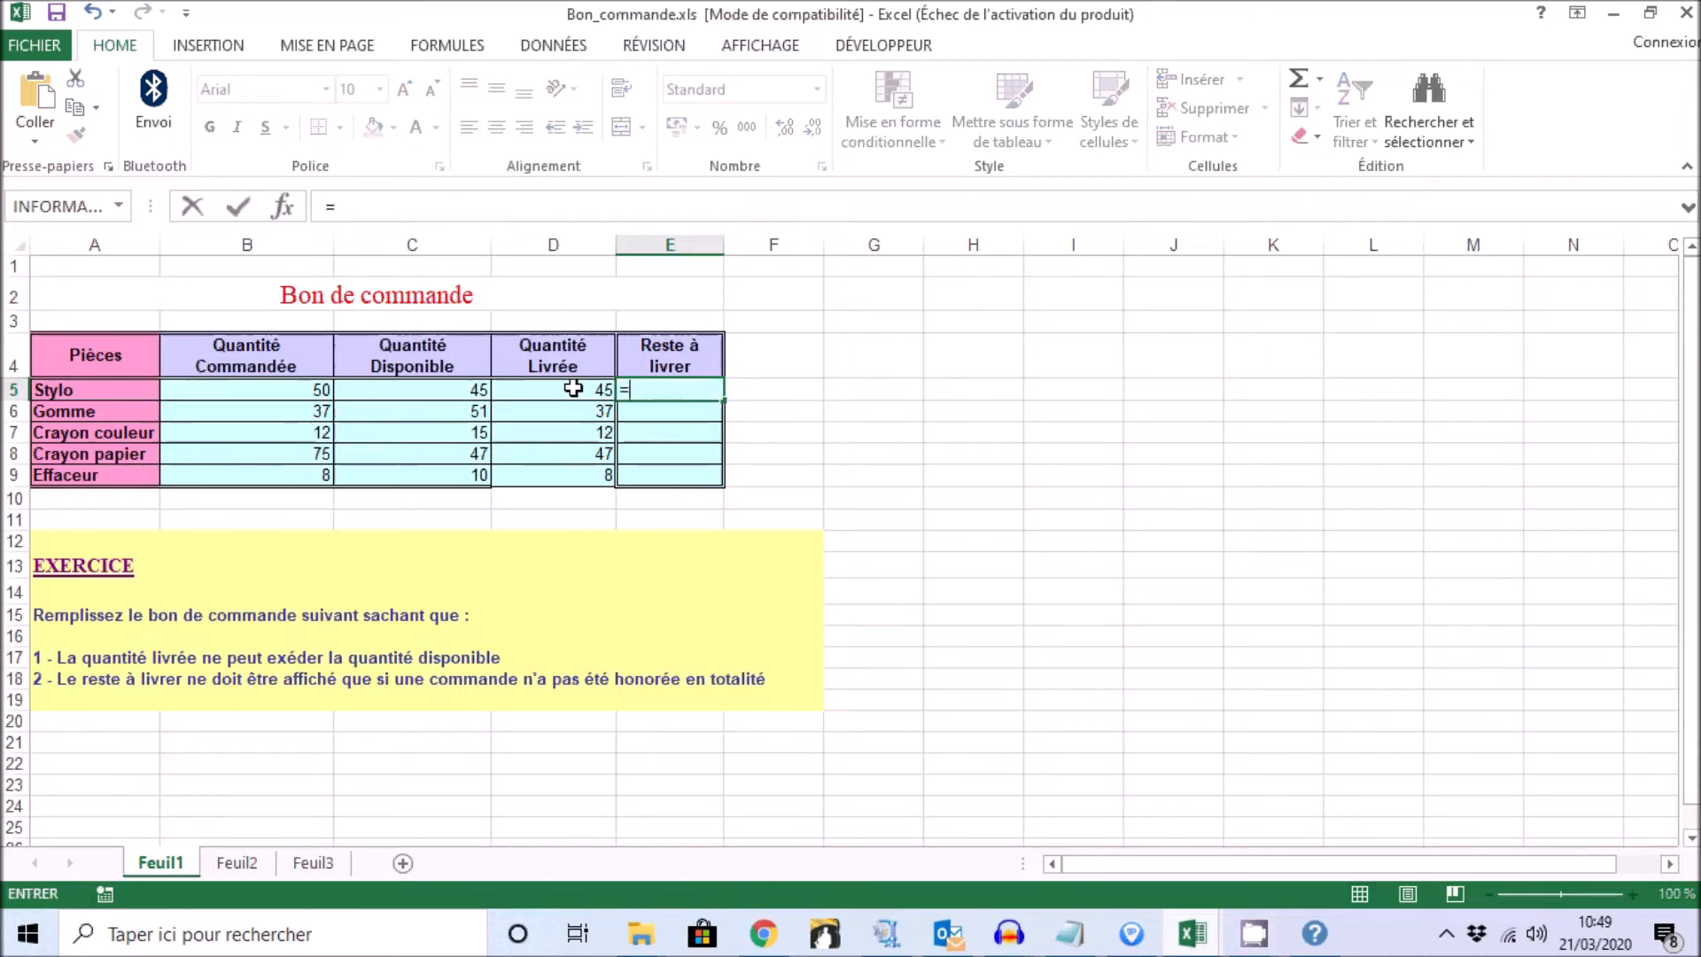
pyautogui.click(283, 390)
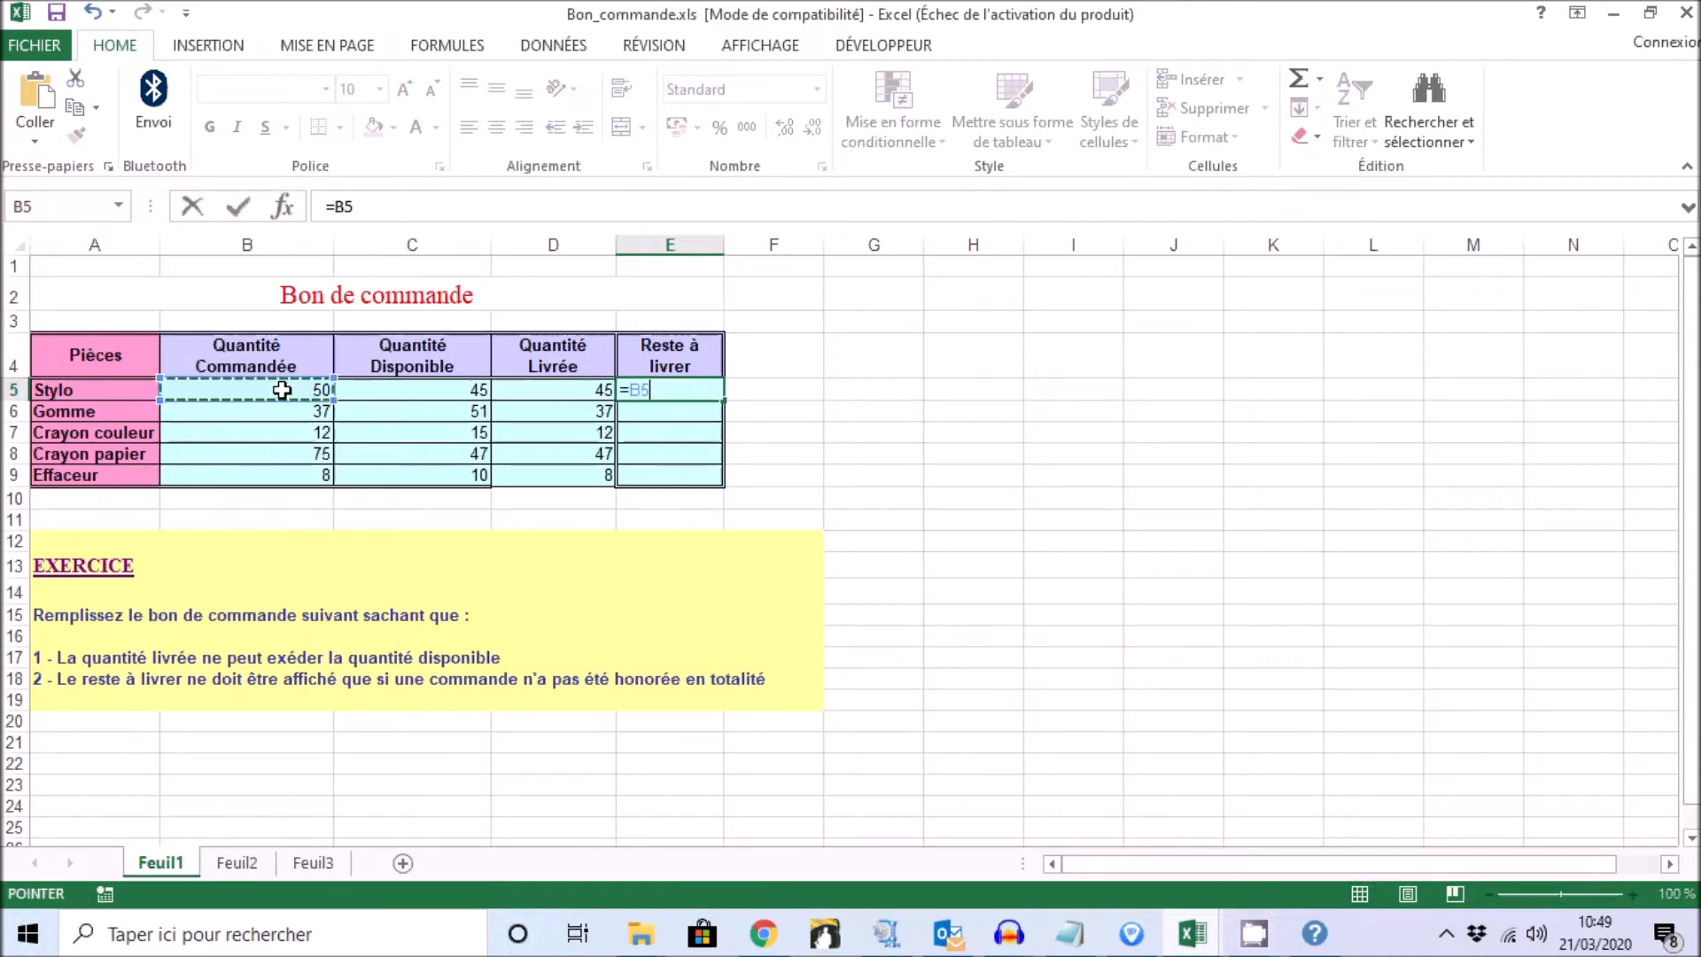
pyautogui.write('-')
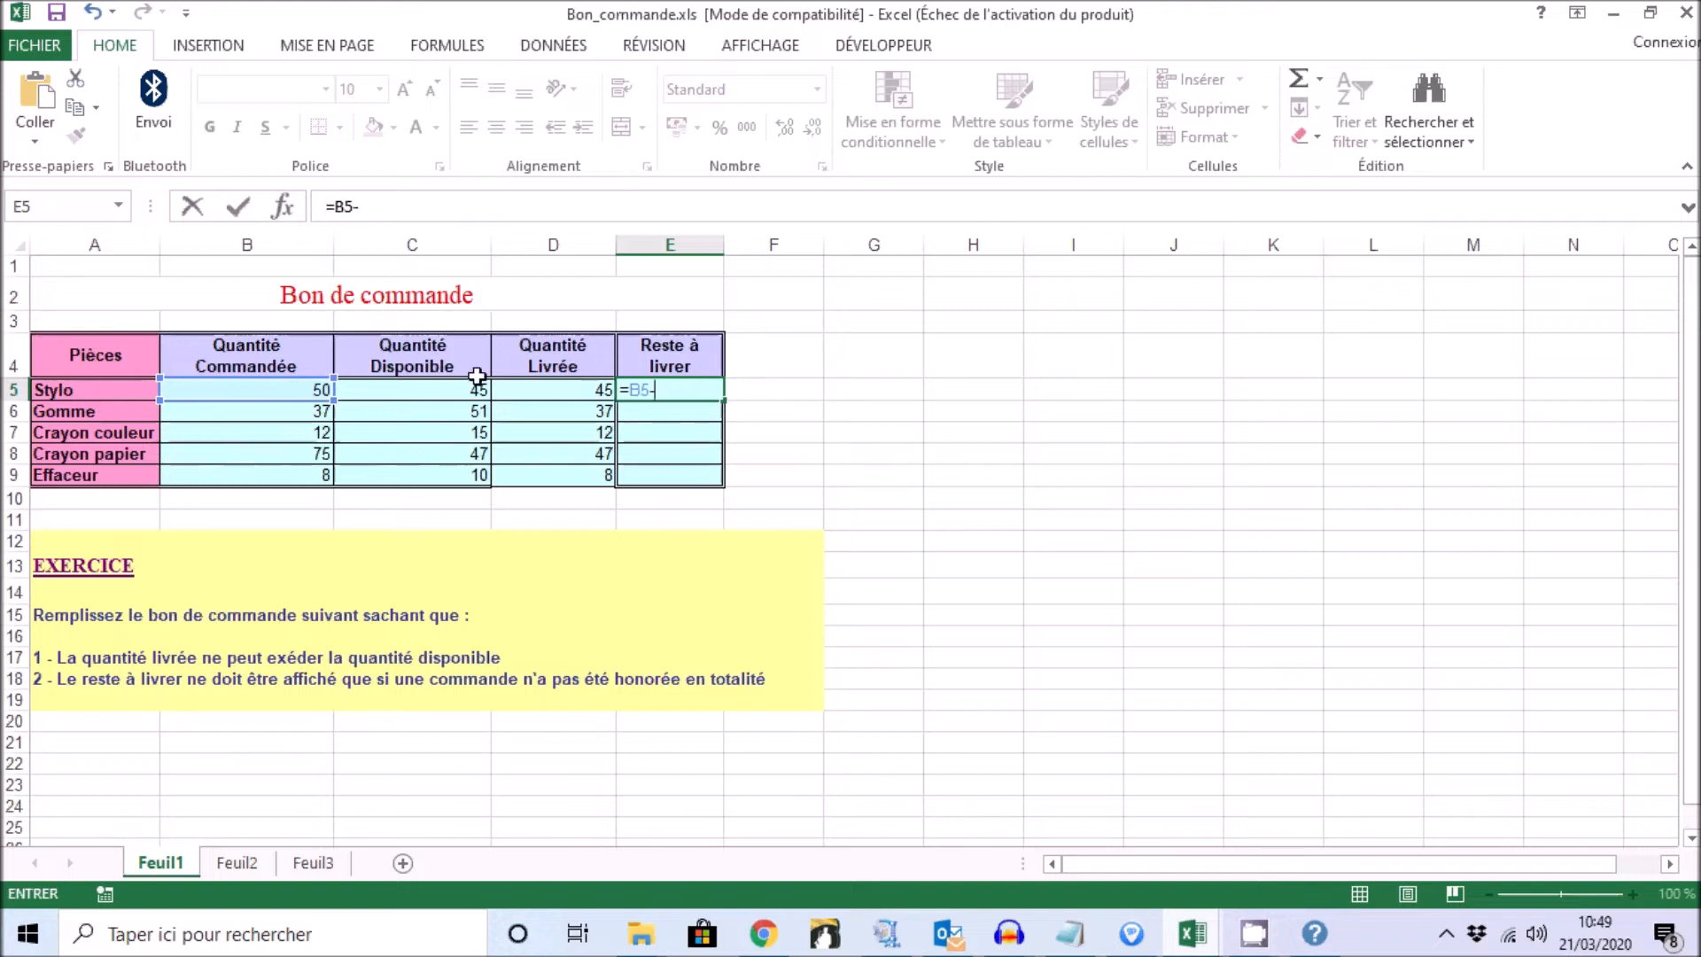
pyautogui.click(551, 393)
pyautogui.press('Return')
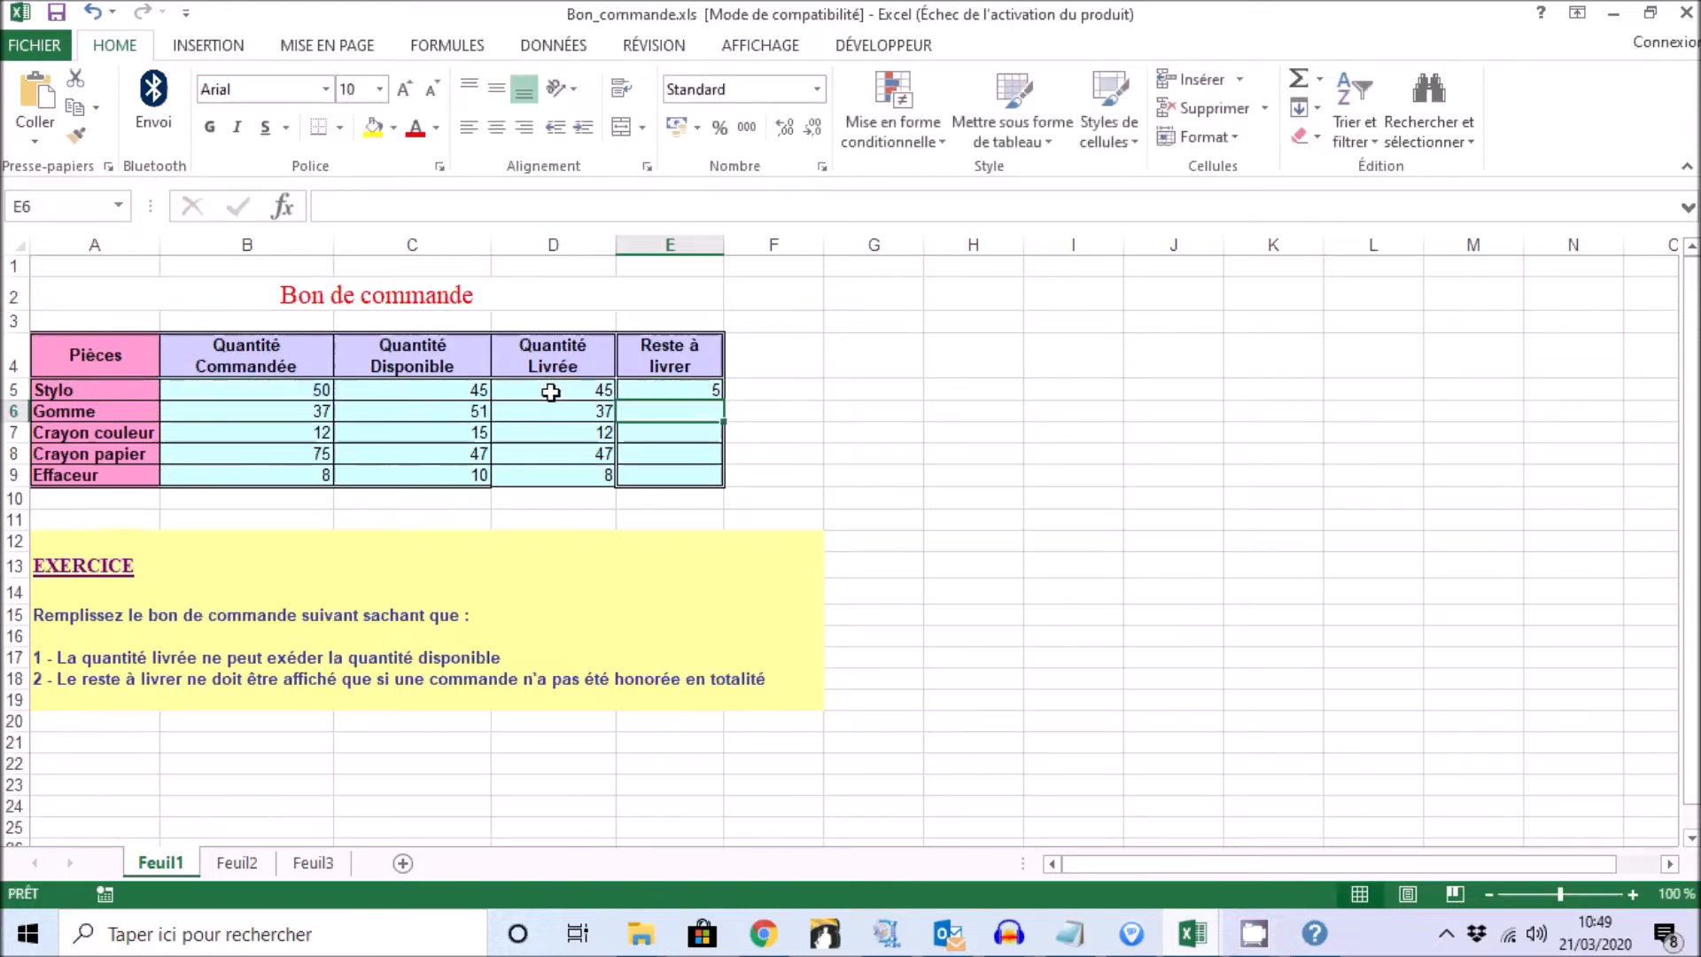
# Copy the subtraction formula from E5 down the Reste à livrer column to E9.
pyautogui.click(691, 391)
pyautogui.moveTo(724, 400); pyautogui.dragTo(724, 486)
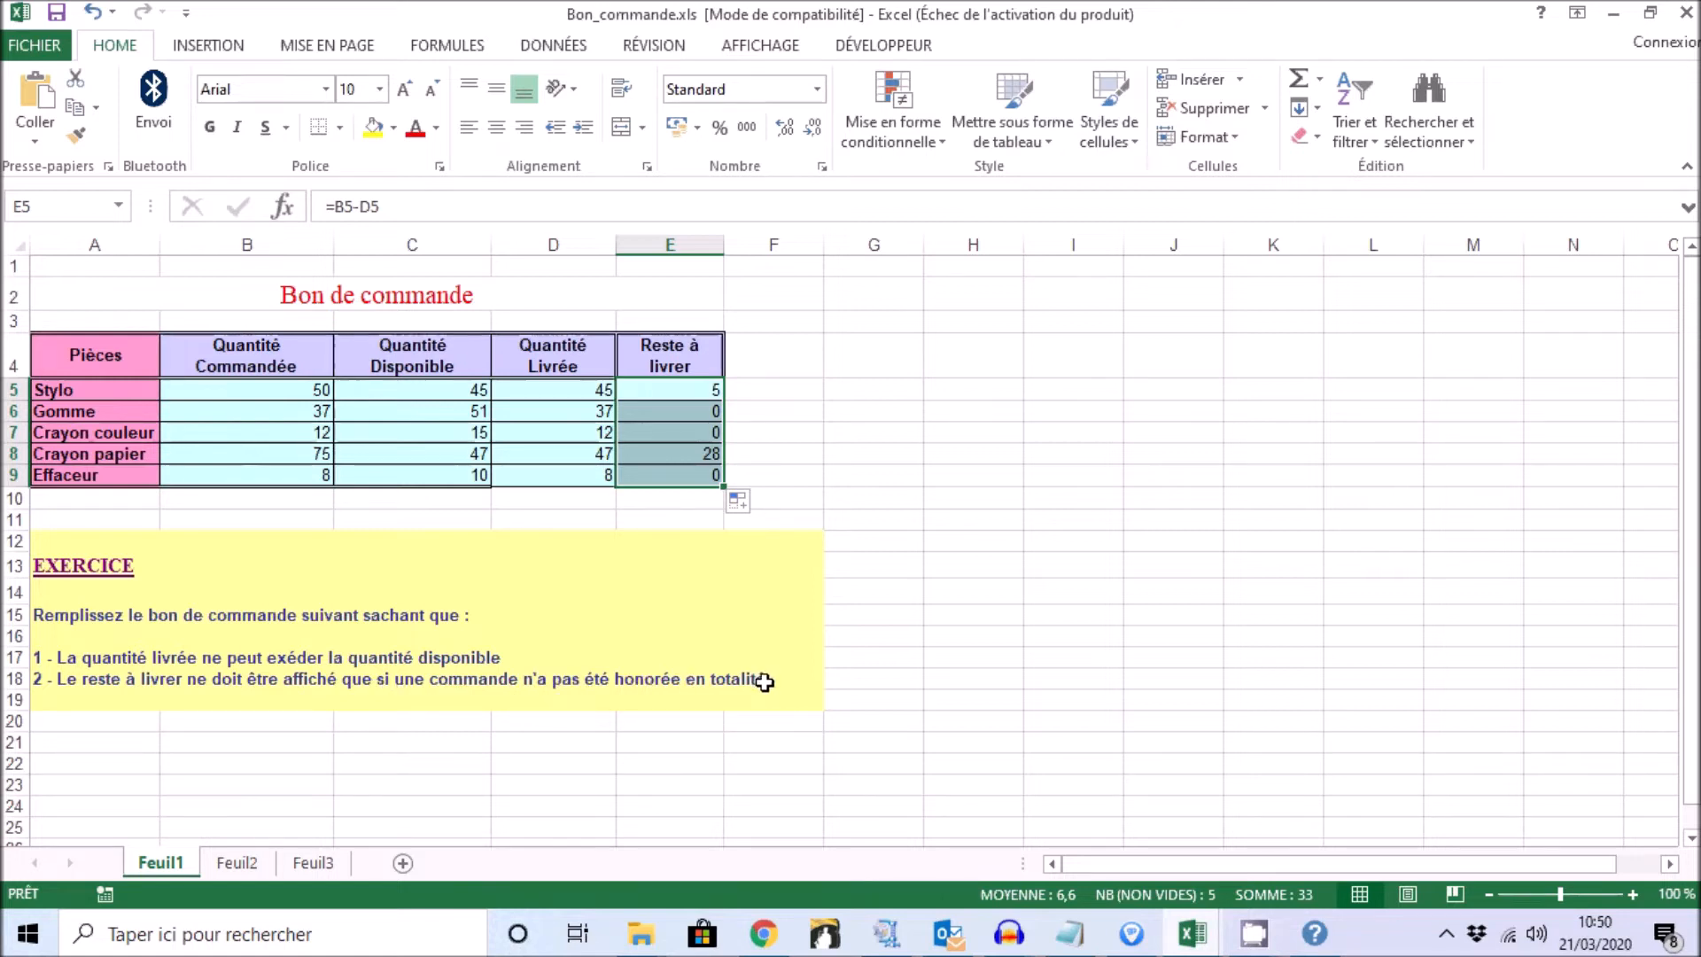
pyautogui.click(649, 415)
pyautogui.click(647, 429)
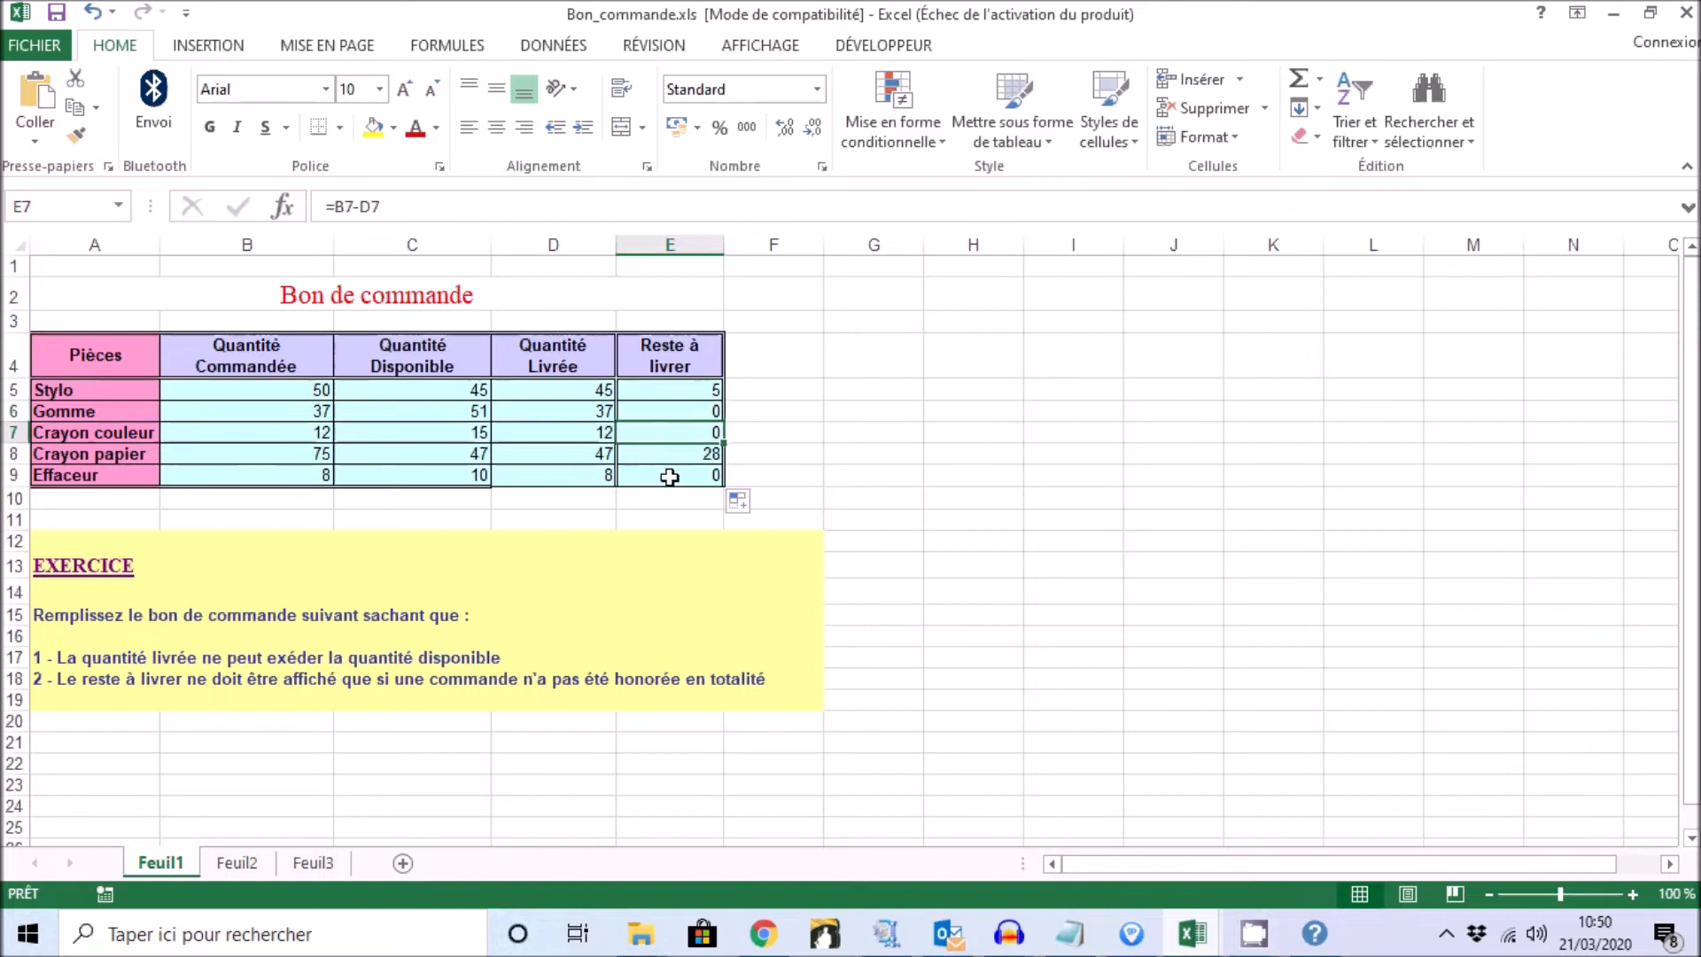
pyautogui.click(670, 476)
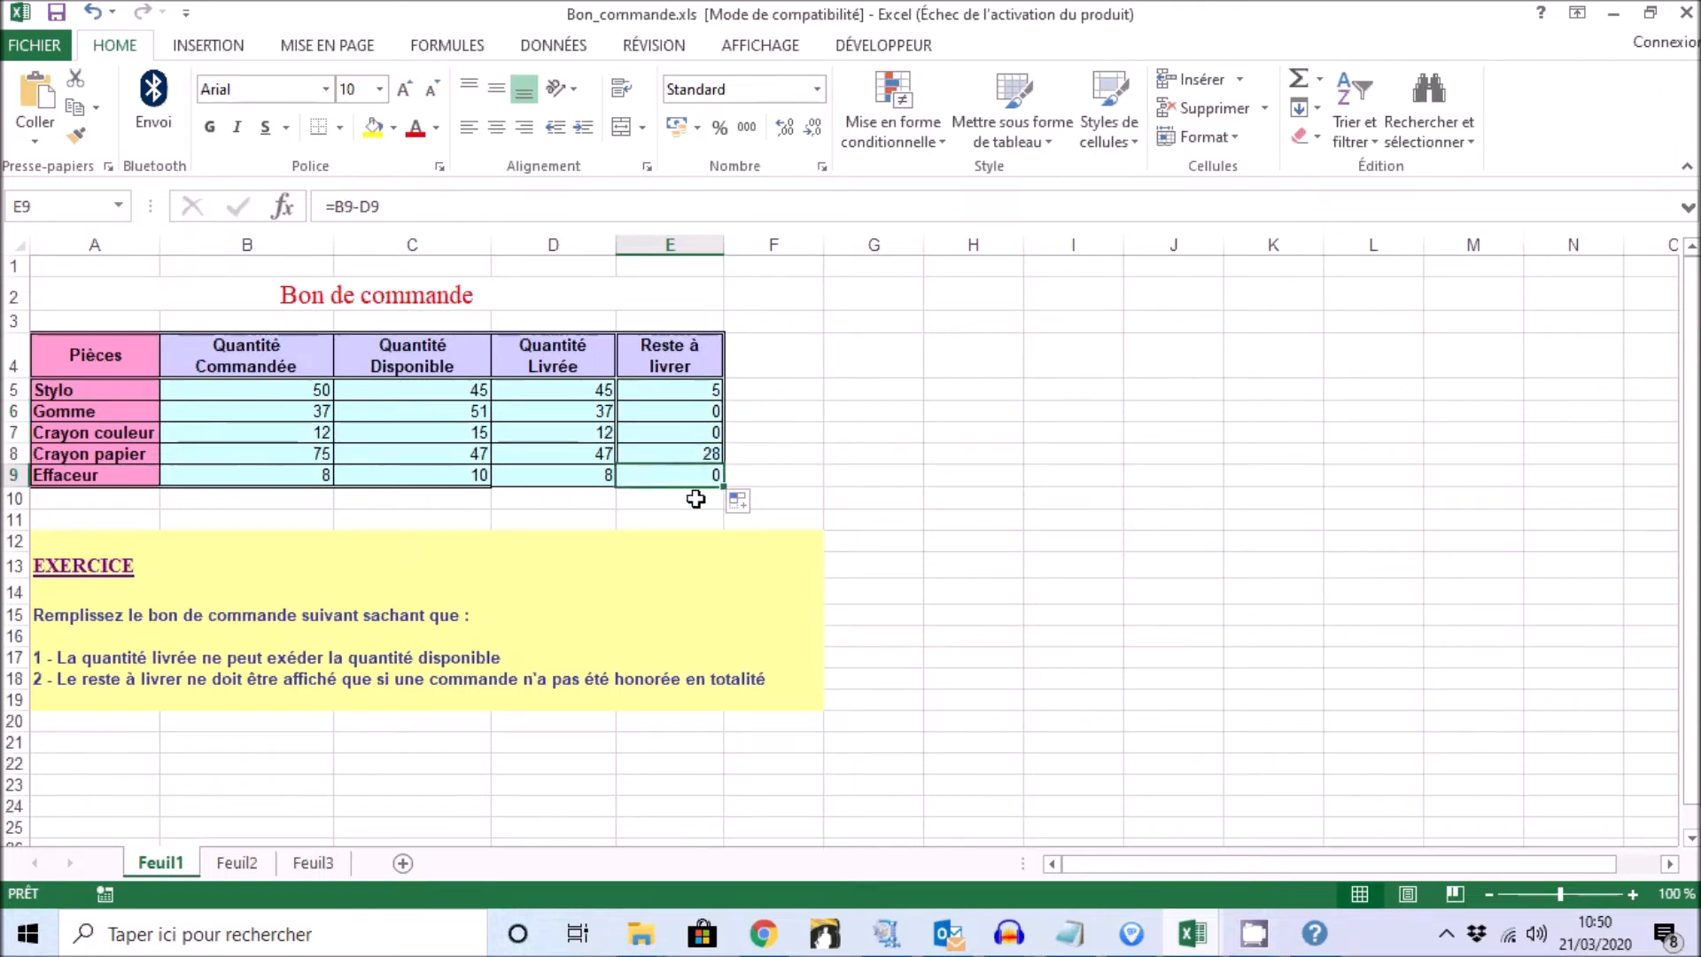
pyautogui.click(661, 391)
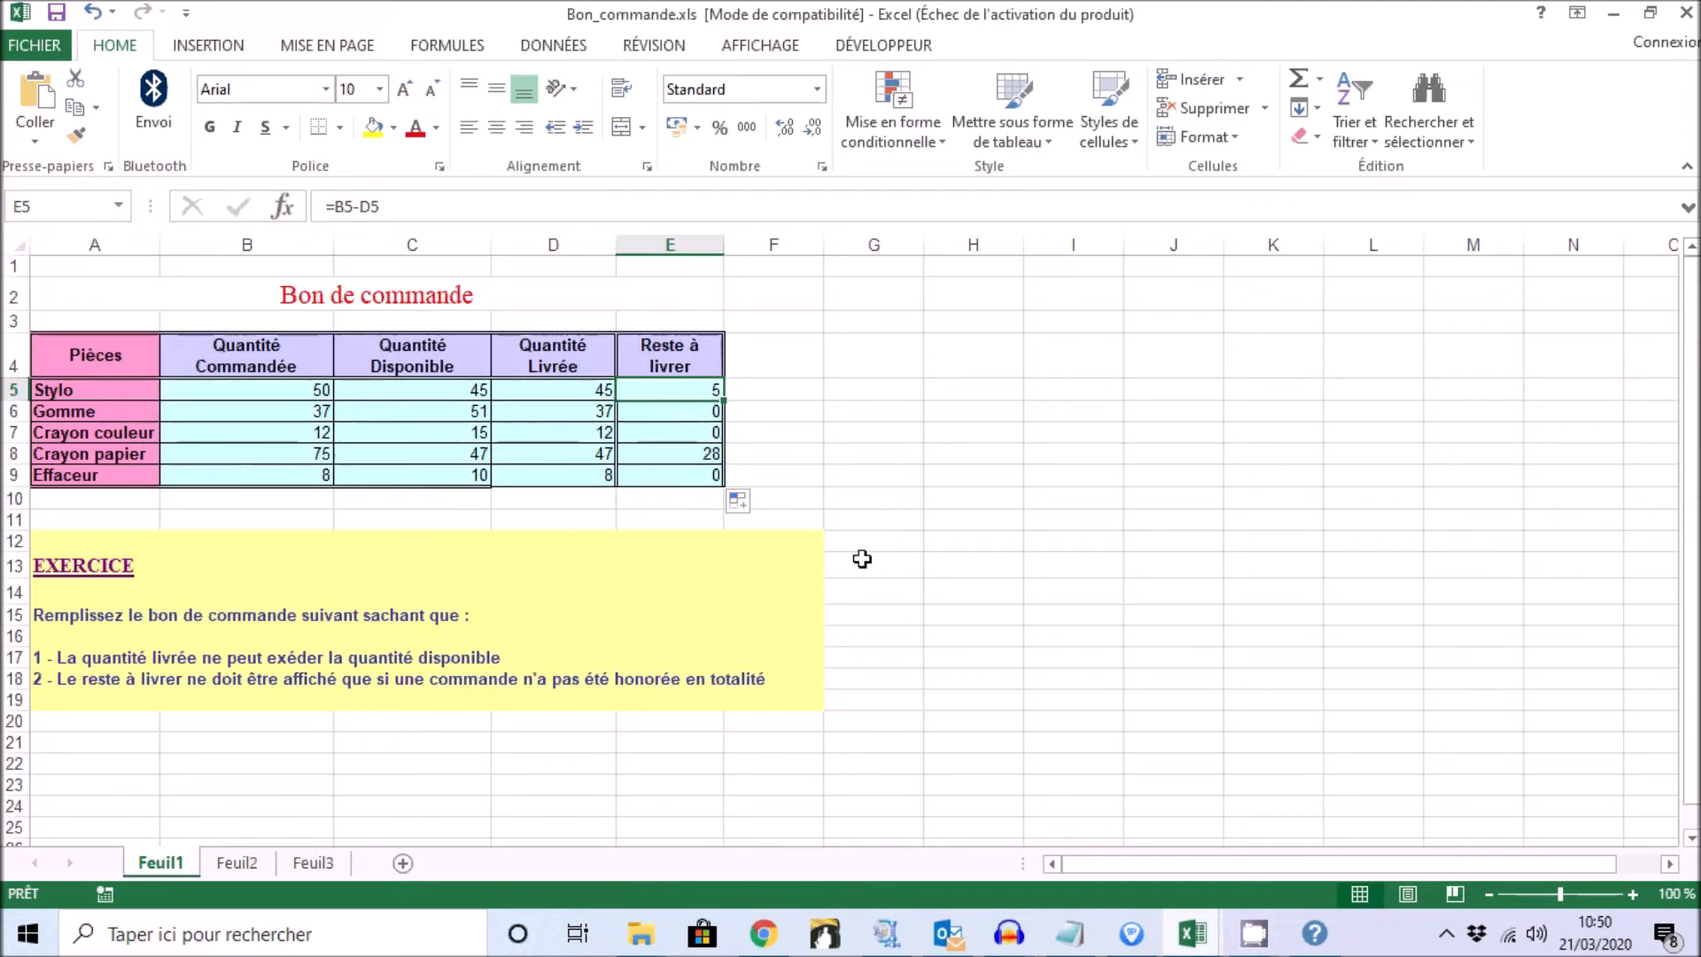
# Open the number format settings for E5:E9 and choose the Personnalisée category to browse its format codes.
pyautogui.moveTo(644, 387); pyautogui.dragTo(677, 475)
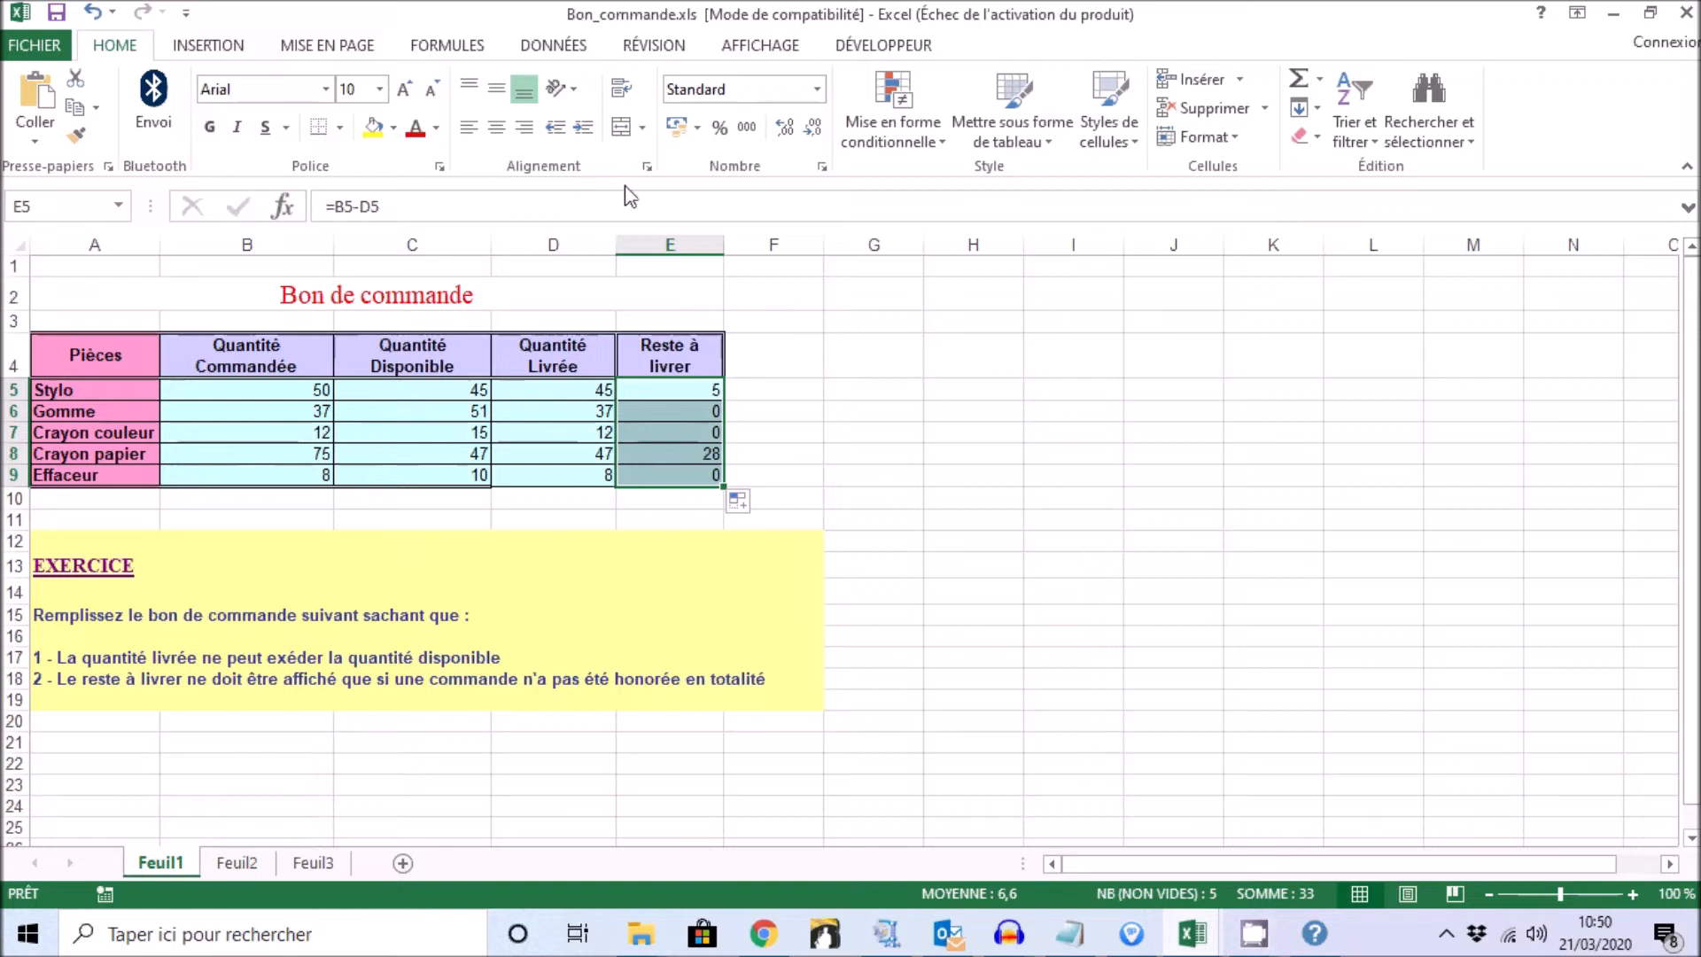
pyautogui.click(824, 167)
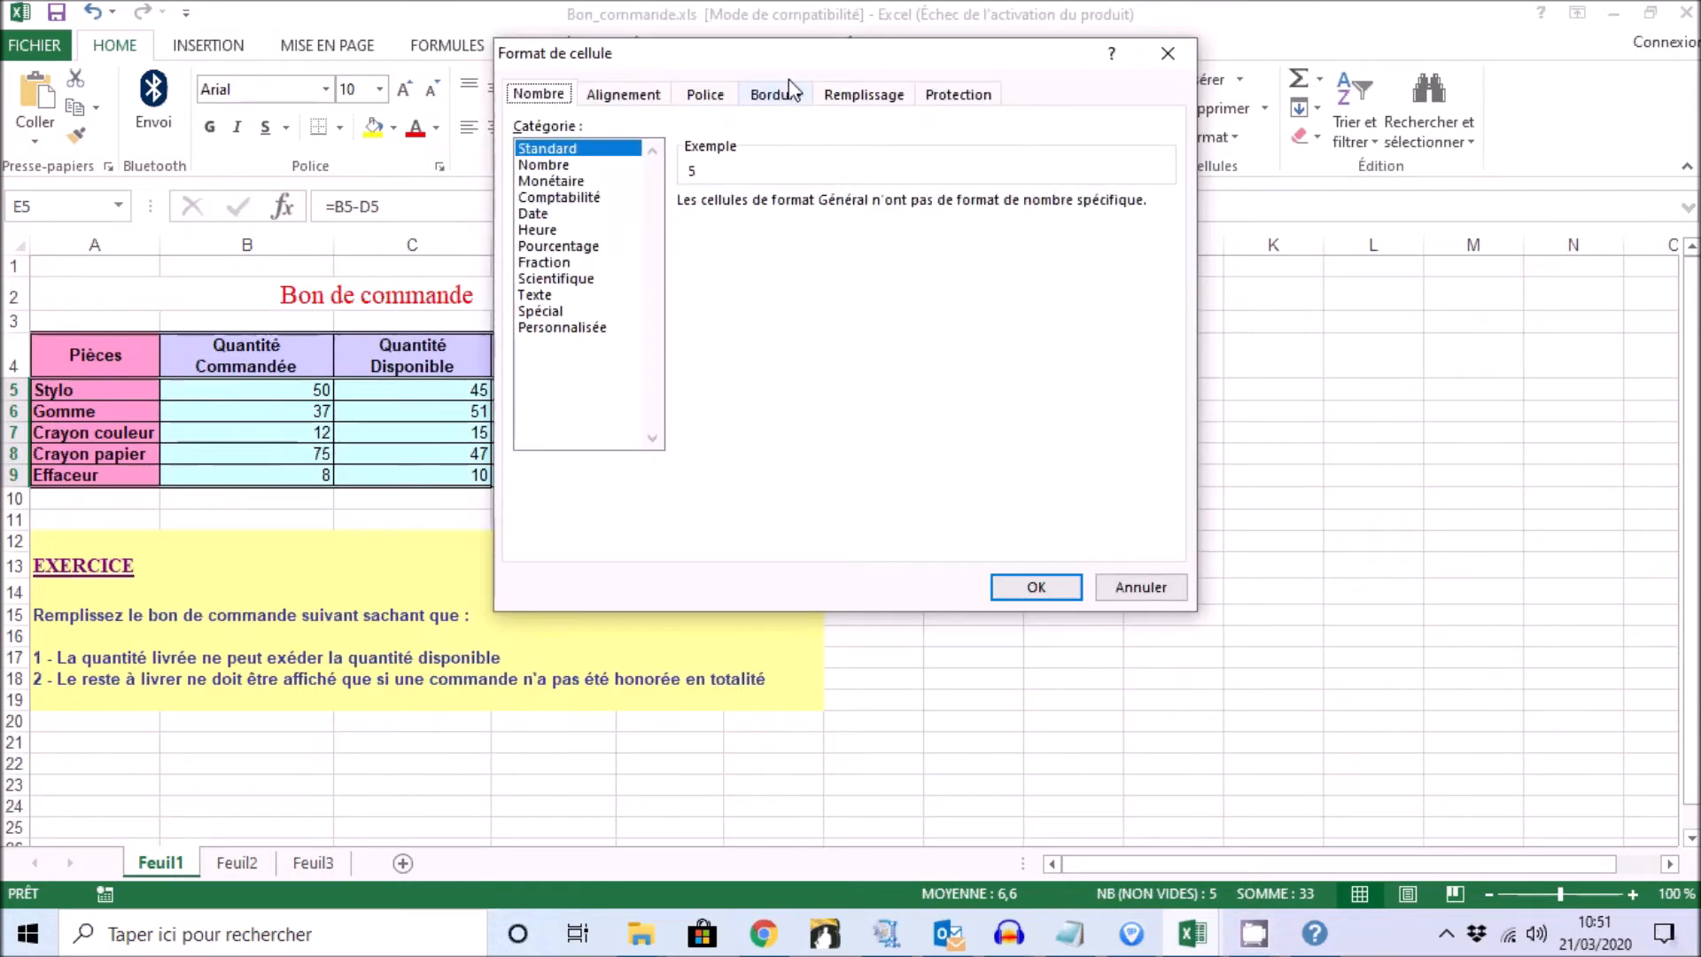
pyautogui.moveTo(985, 89); pyautogui.dragTo(1116, 92)
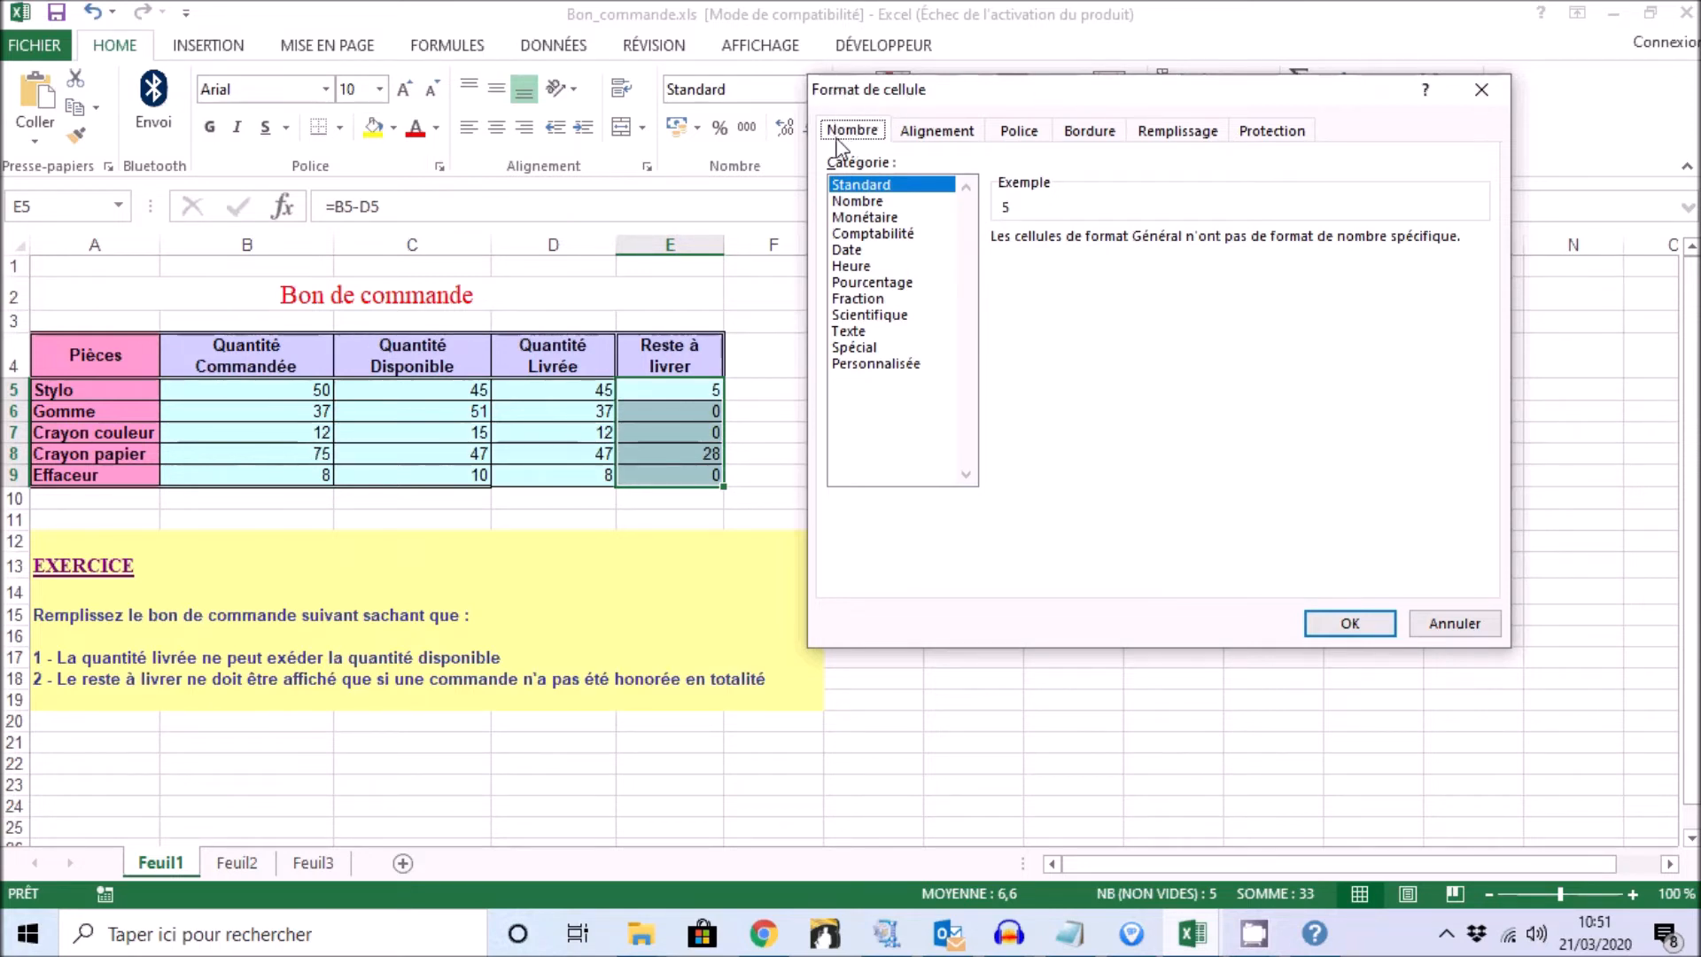
pyautogui.click(876, 365)
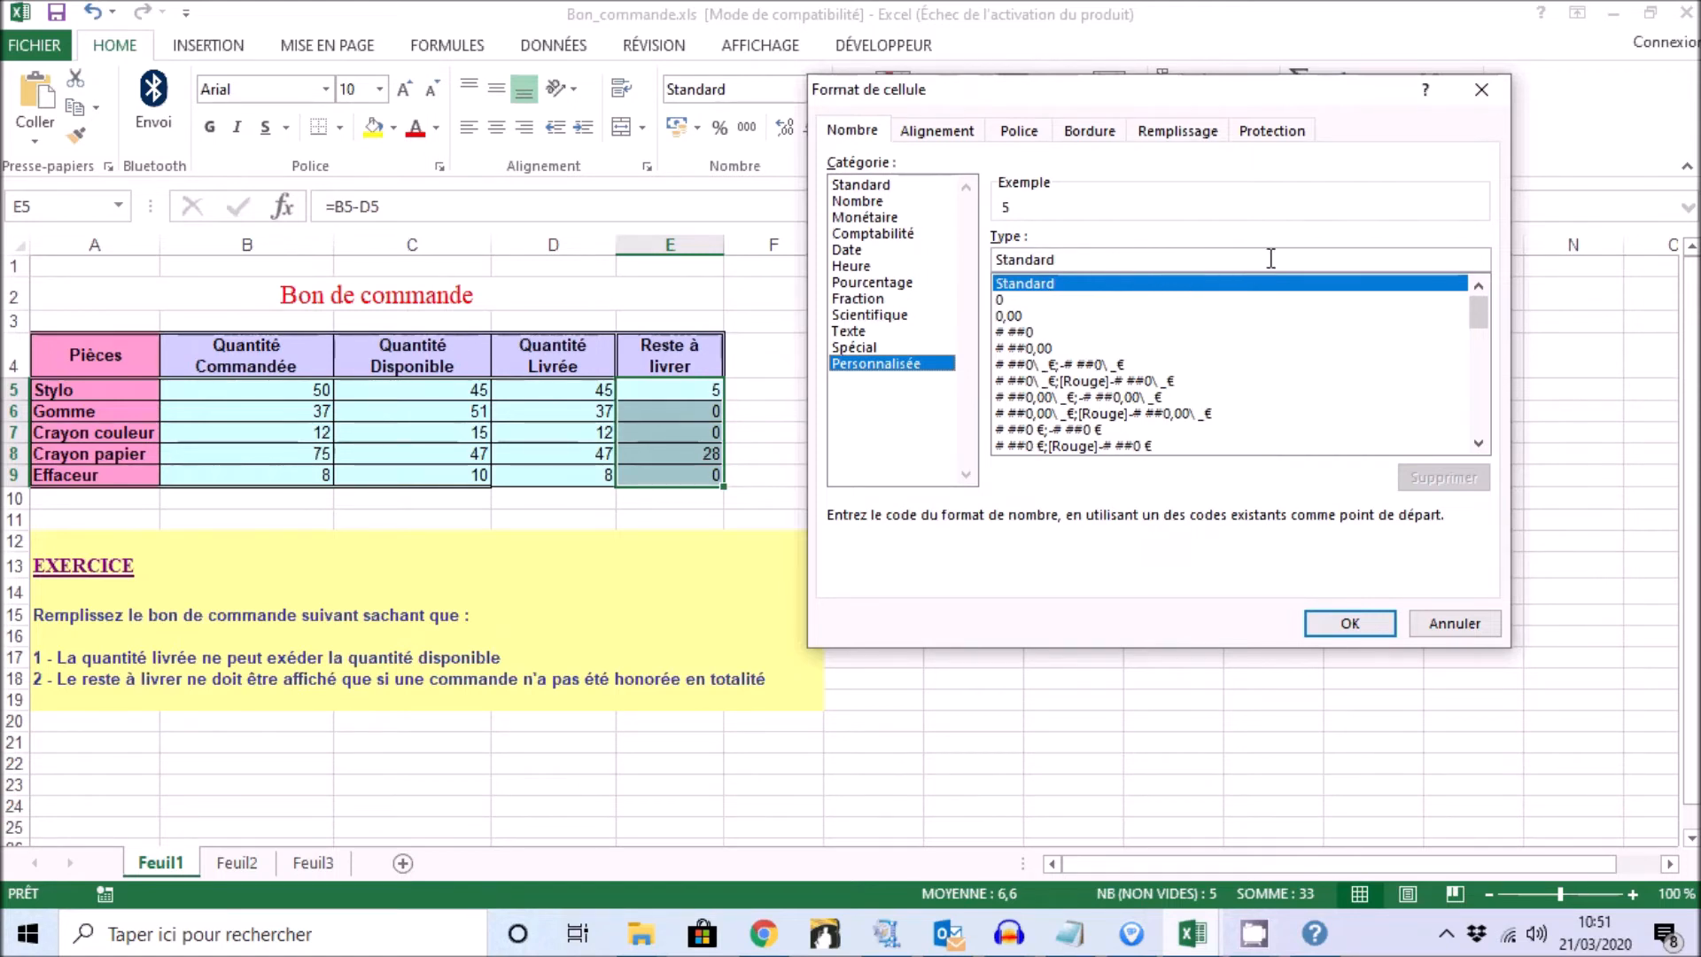
pyautogui.moveTo(1053, 259); pyautogui.dragTo(970, 257)
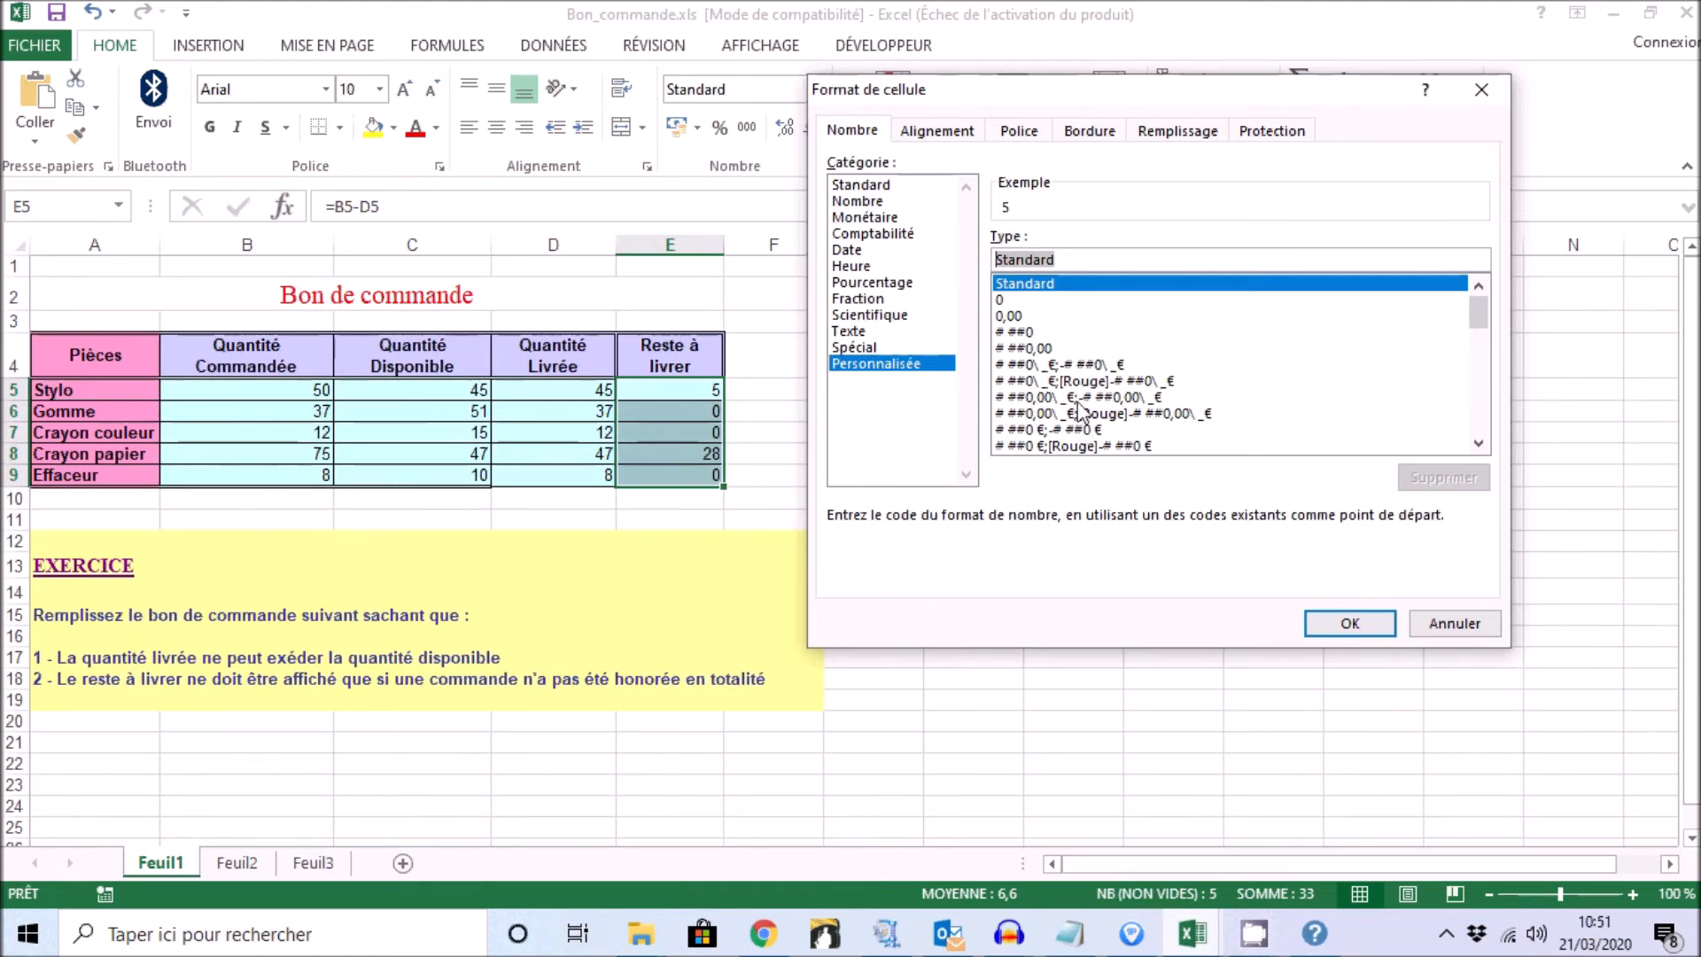
pyautogui.moveTo(1480, 324); pyautogui.dragTo(1489, 401)
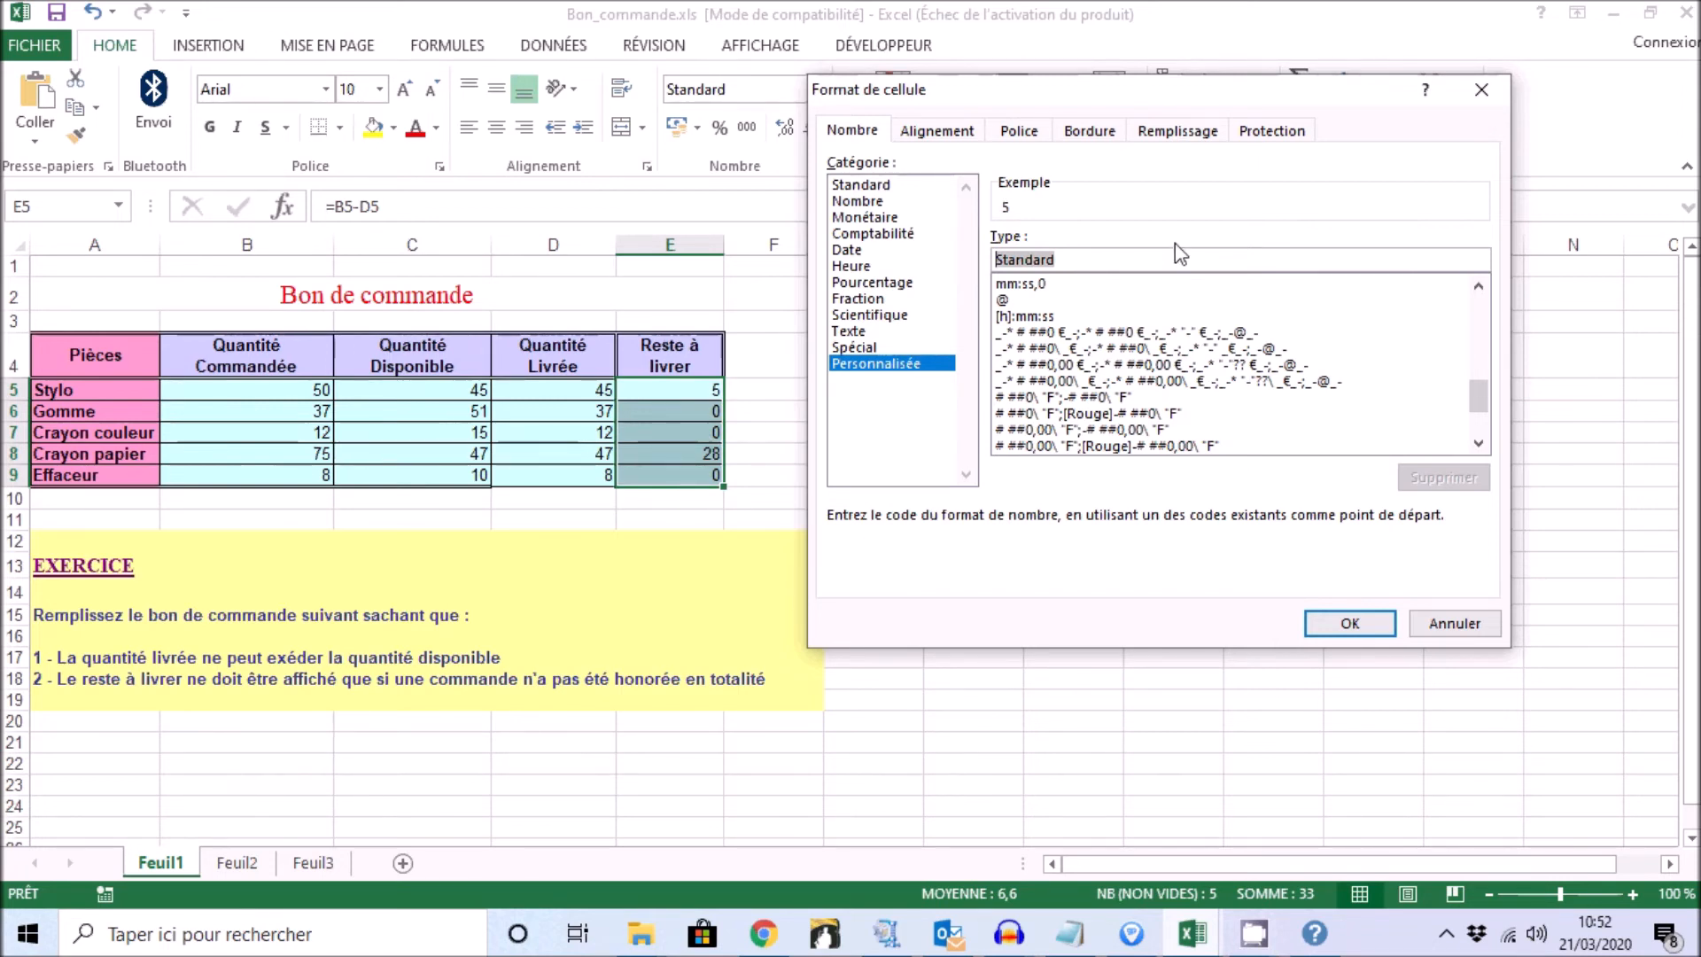
pyautogui.moveTo(1478, 391); pyautogui.dragTo(1478, 297)
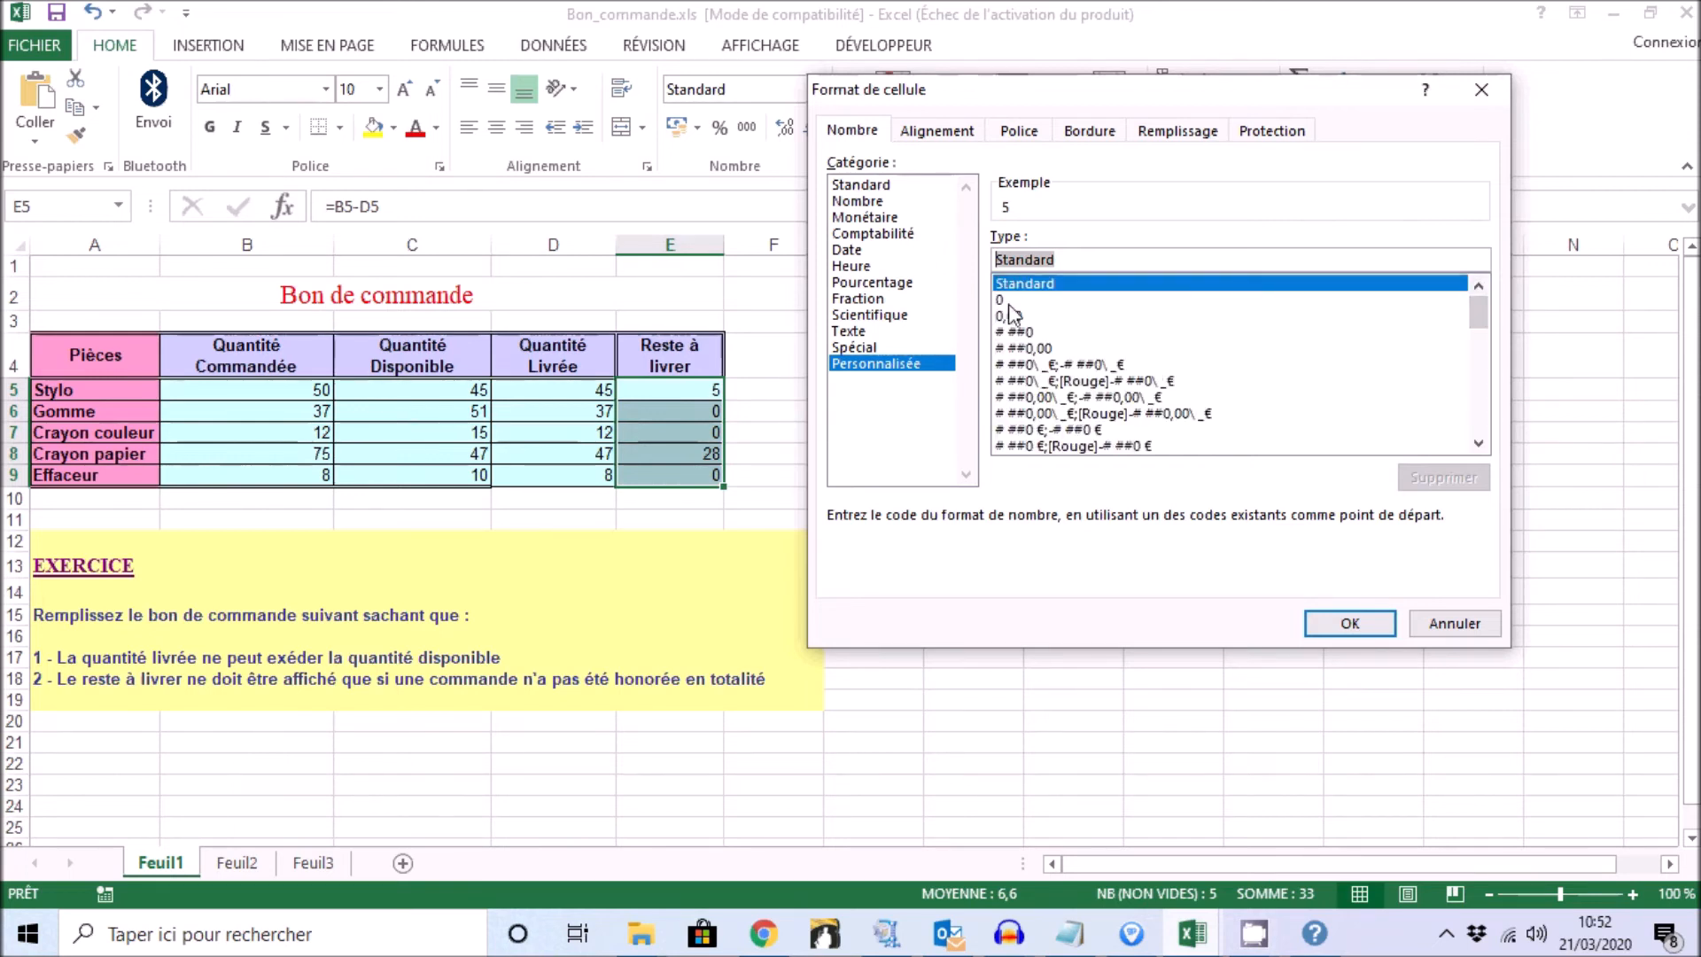
# Apply the custom number format 0;"";"" to E5:E9 so that zero and negative values are hidden.
pyautogui.click(1157, 301)
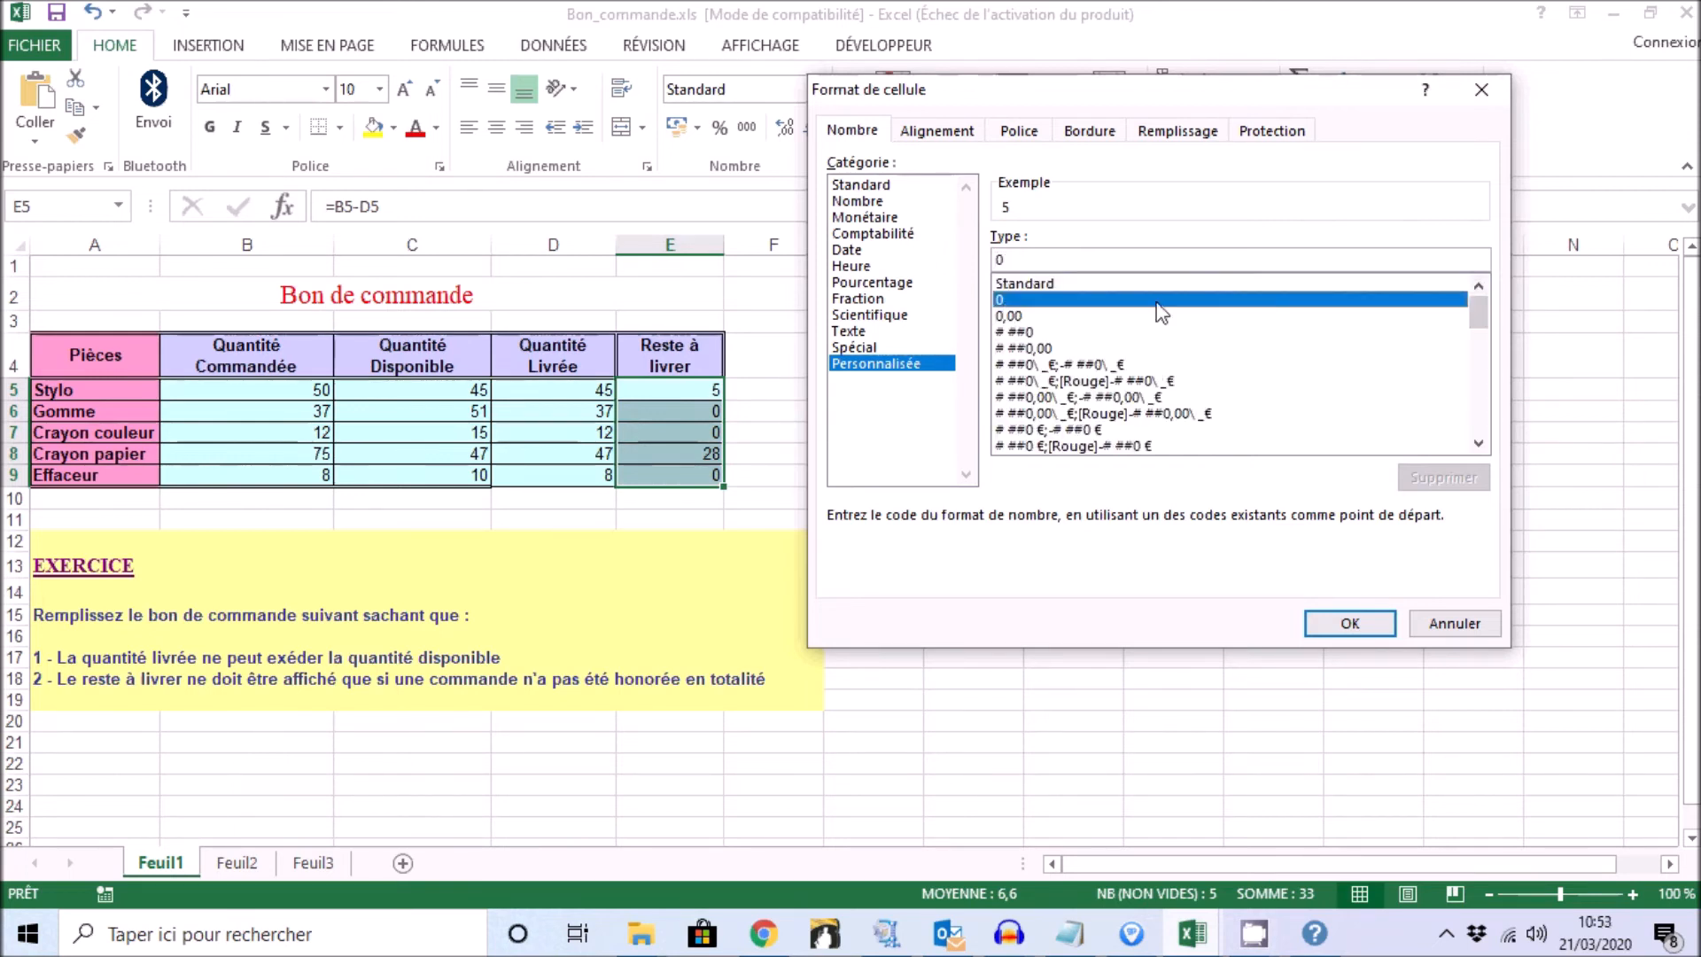
pyautogui.click(1106, 261)
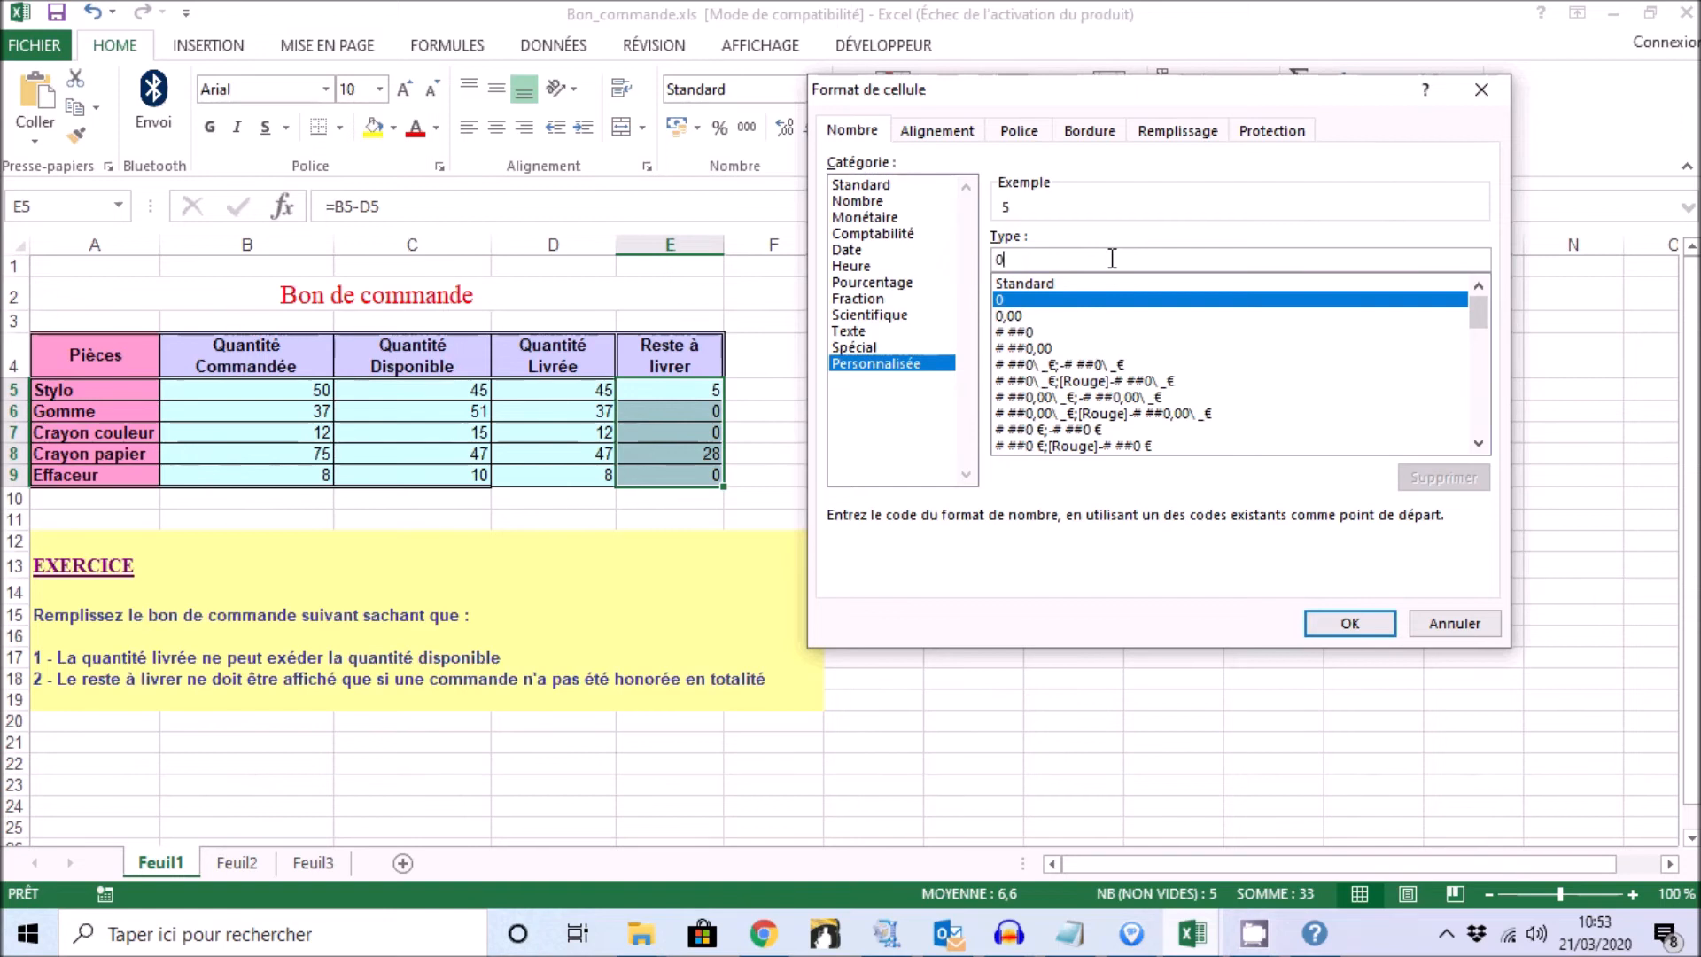
pyautogui.write(';')
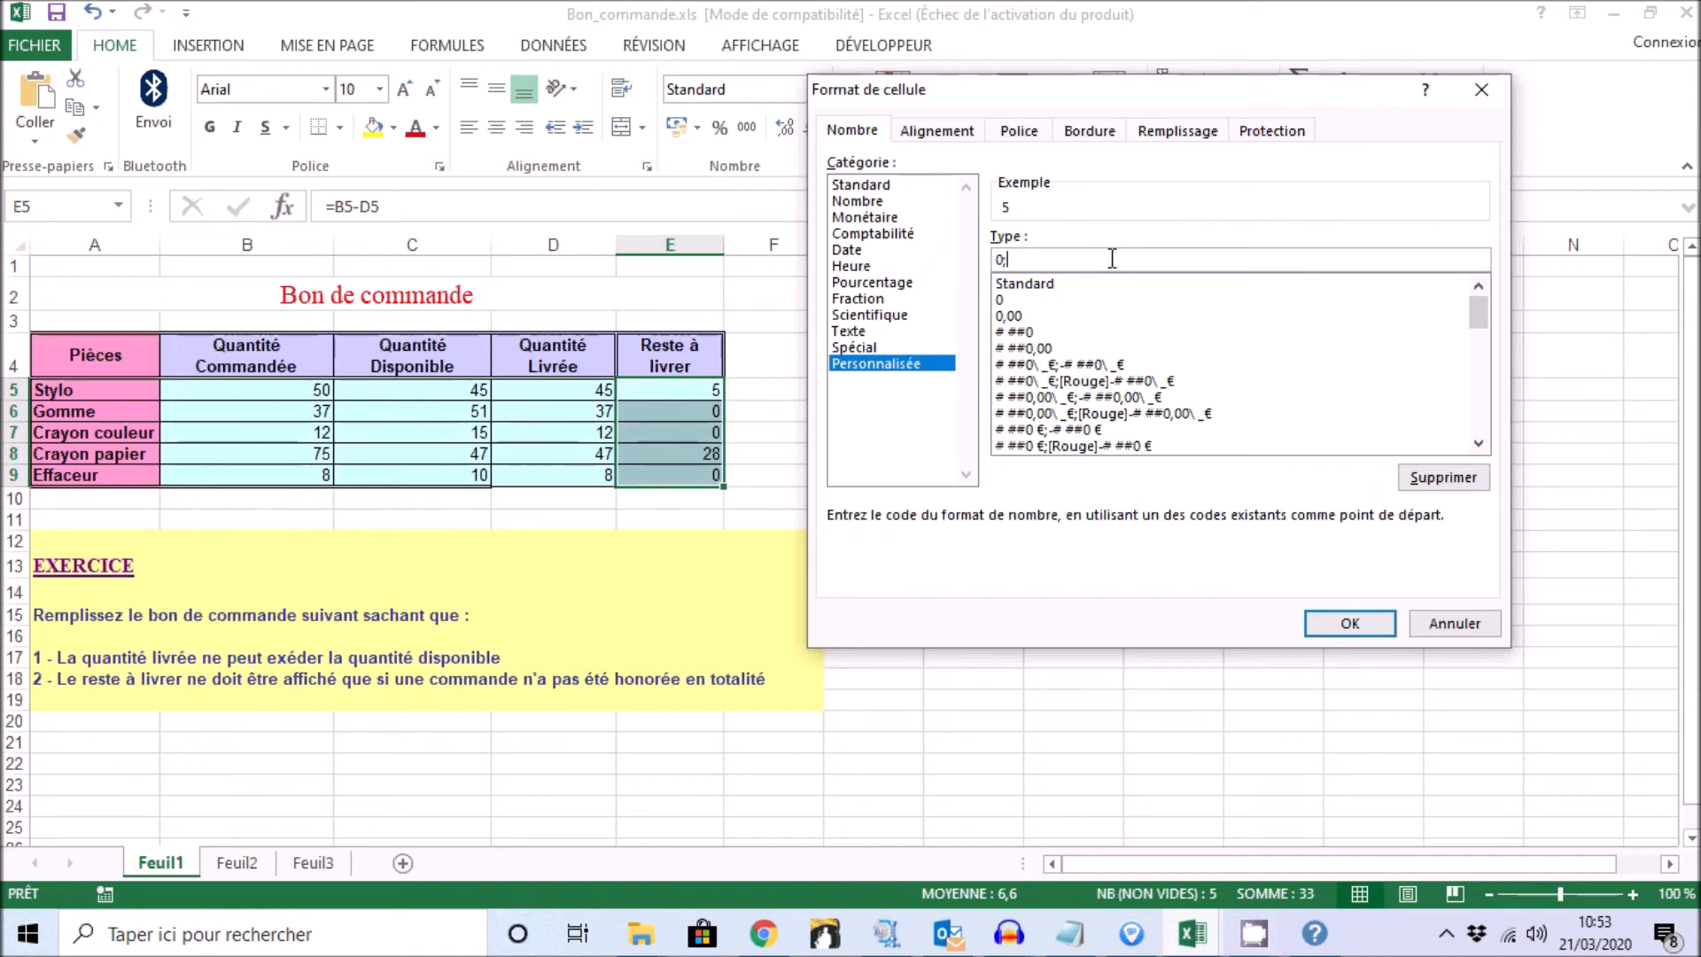
pyautogui.write('""')
pyautogui.write(';""')
pyautogui.click(1346, 631)
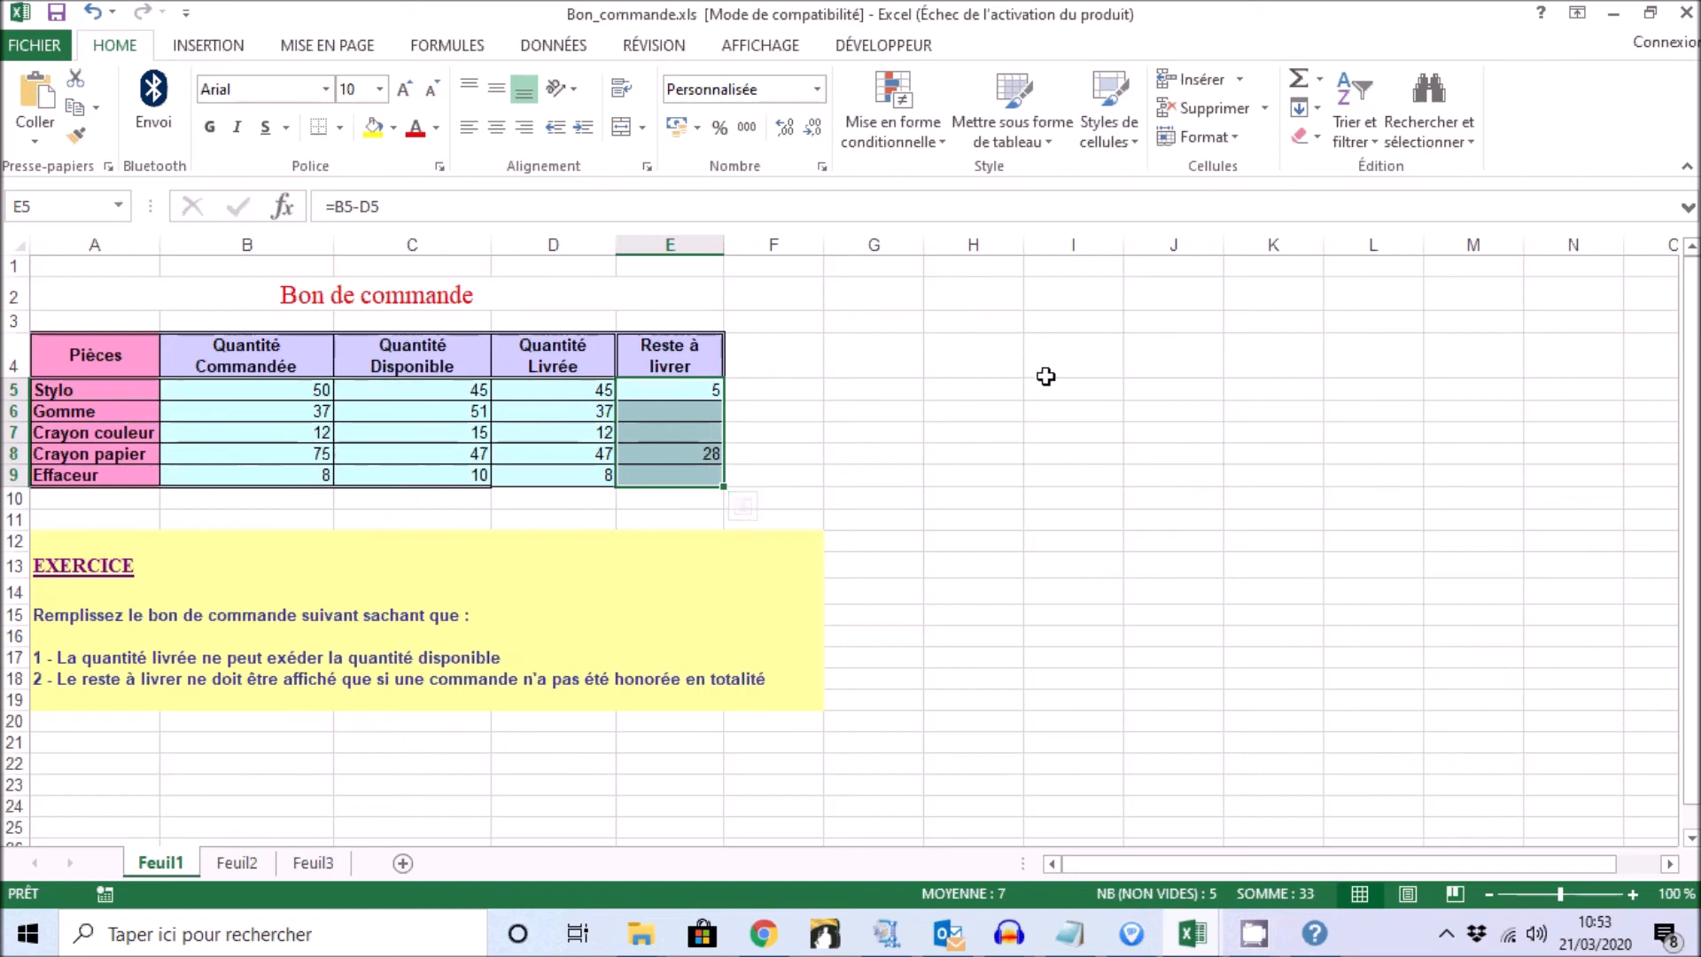
# Enter the test value -5 in cell I5, outside the order table.
pyautogui.click(1072, 390)
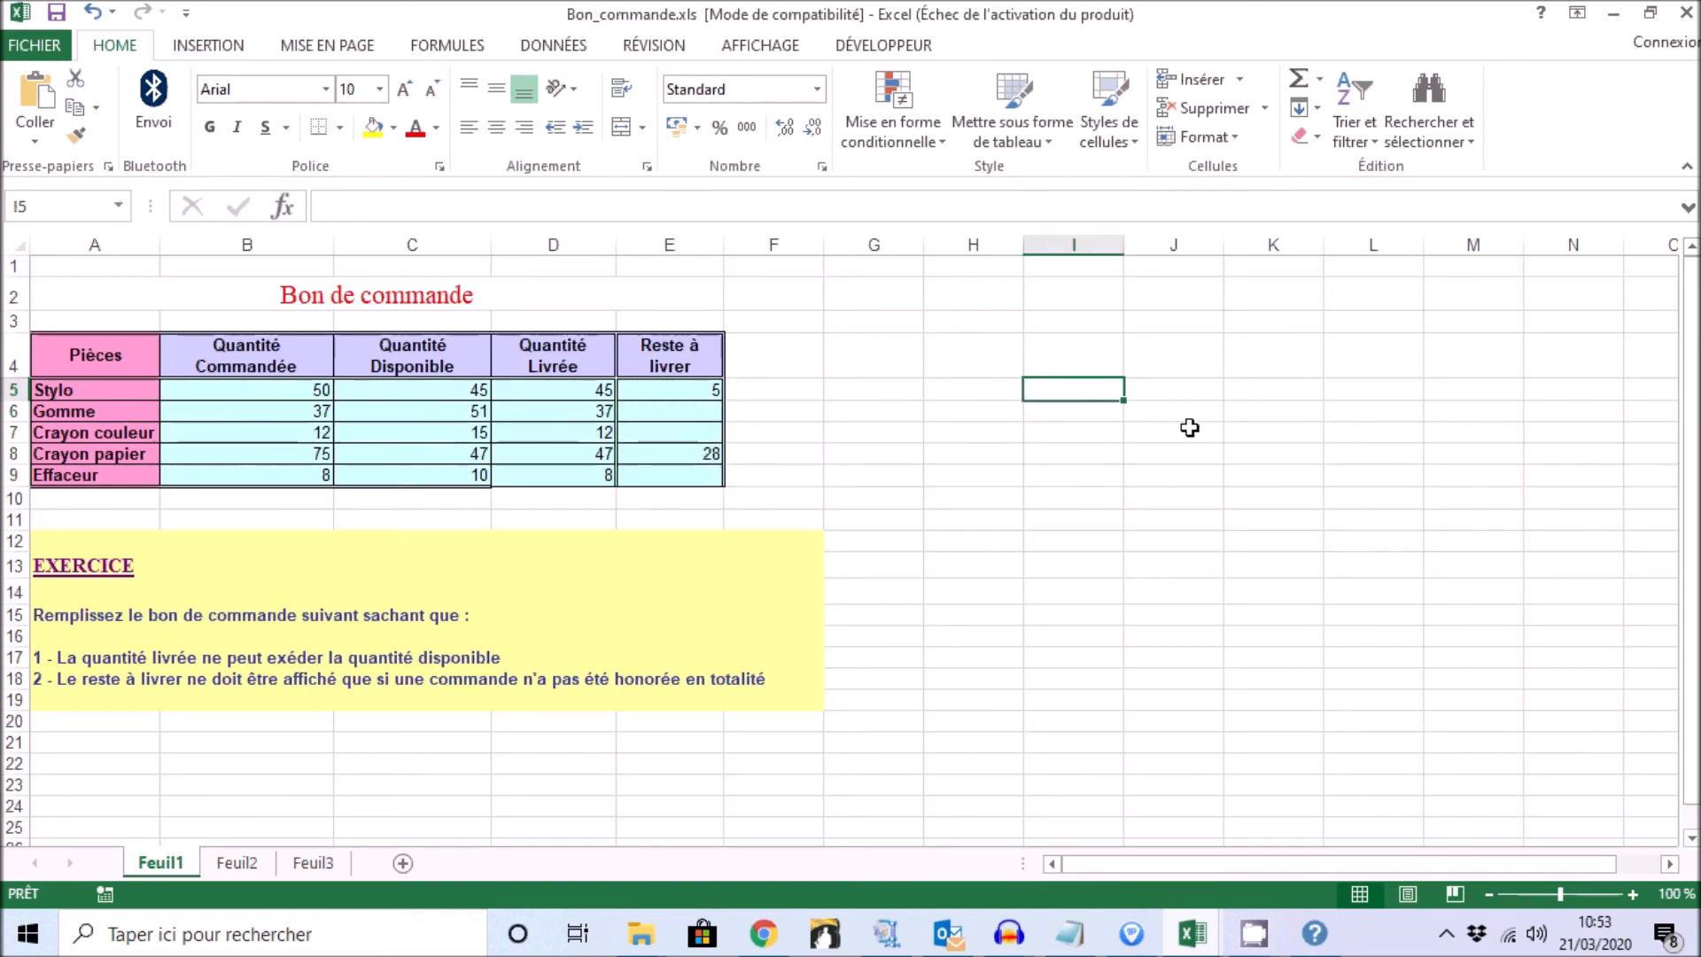
pyautogui.write('-5')
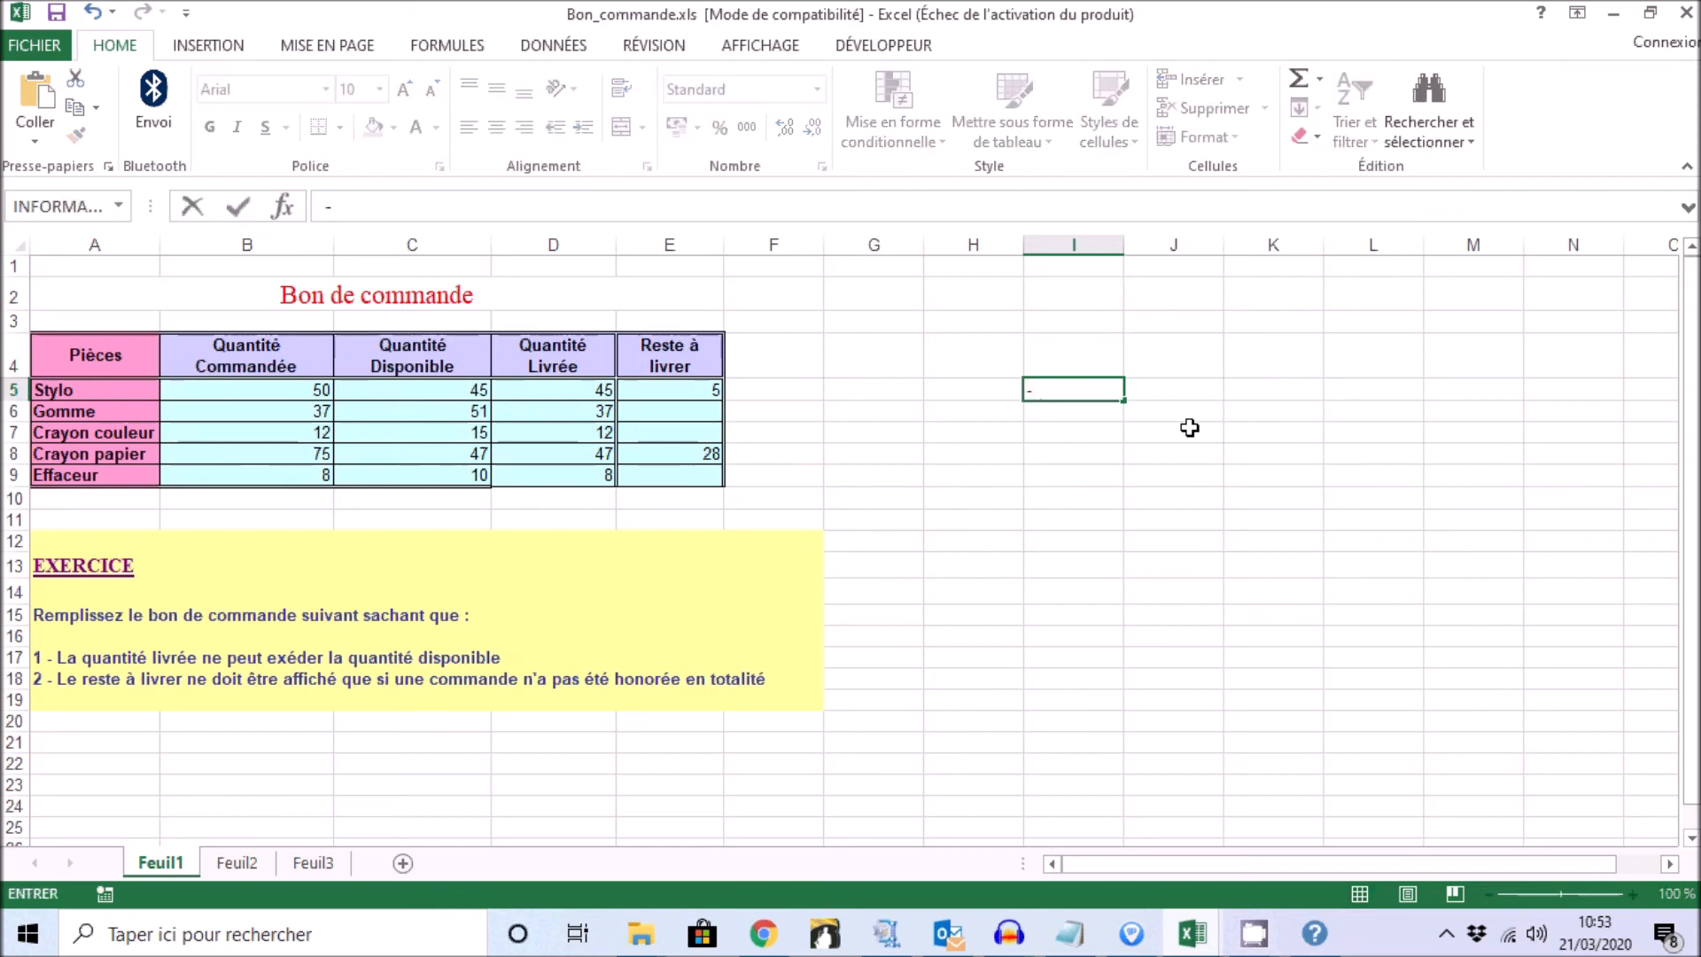
pyautogui.press('Return')
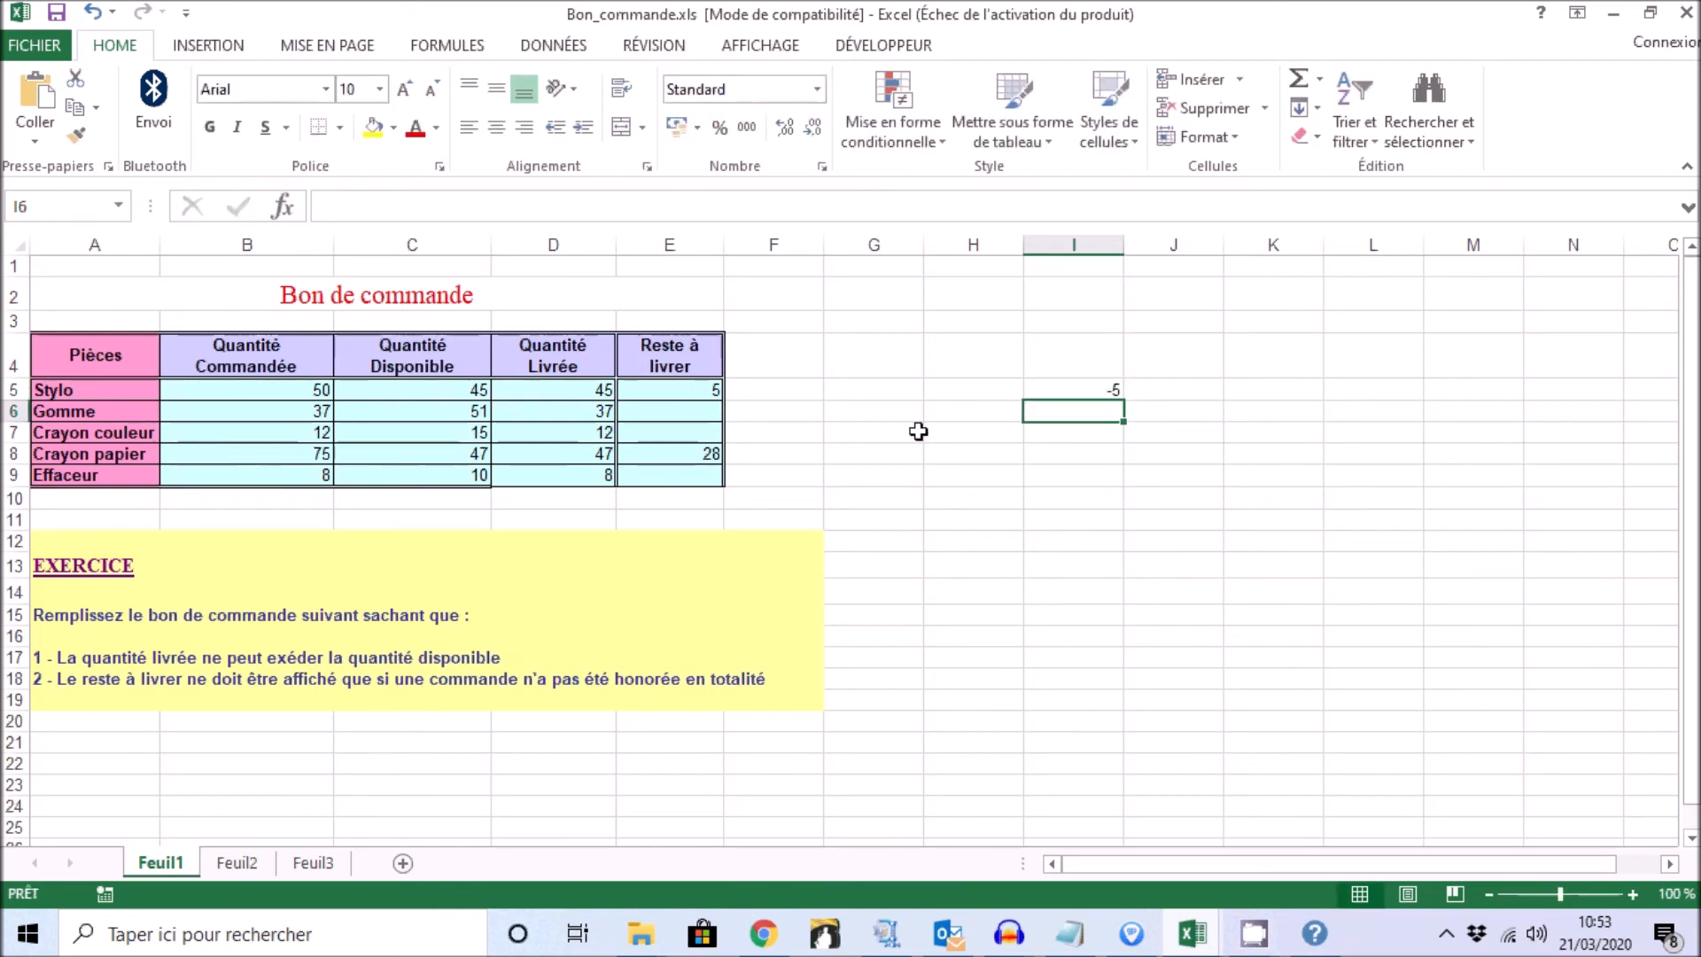
# Copy the formatting of cell E6, including its custom number format, onto the test value in I5.
pyautogui.click(705, 416)
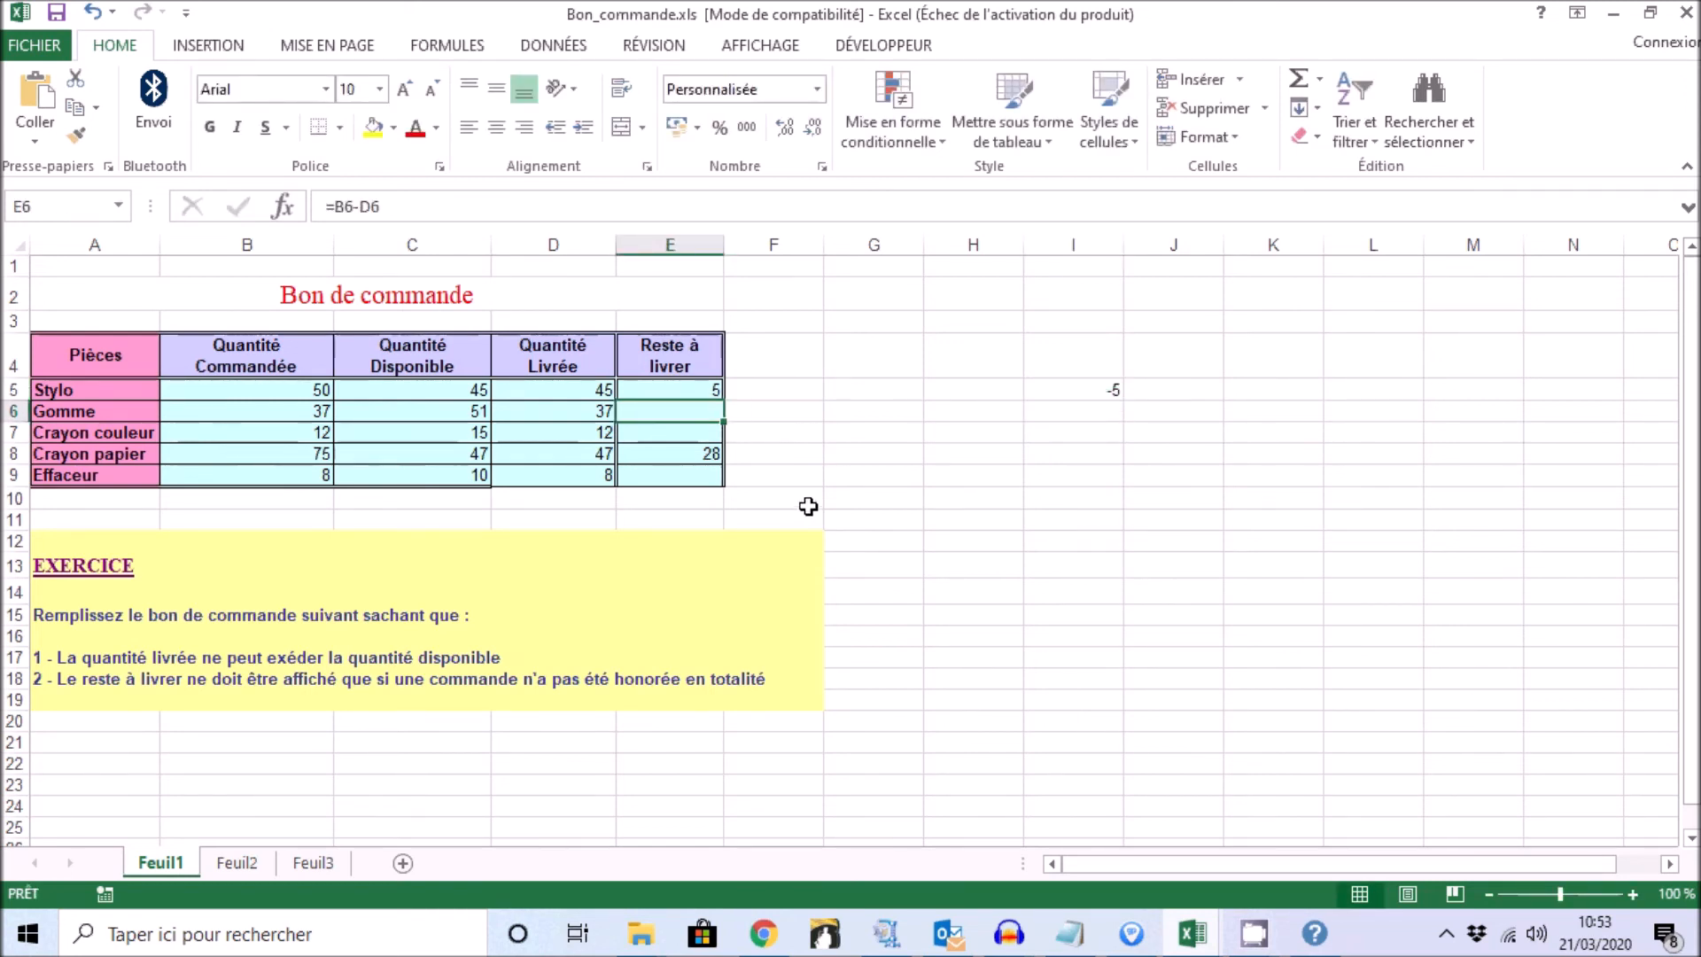
pyautogui.click(78, 138)
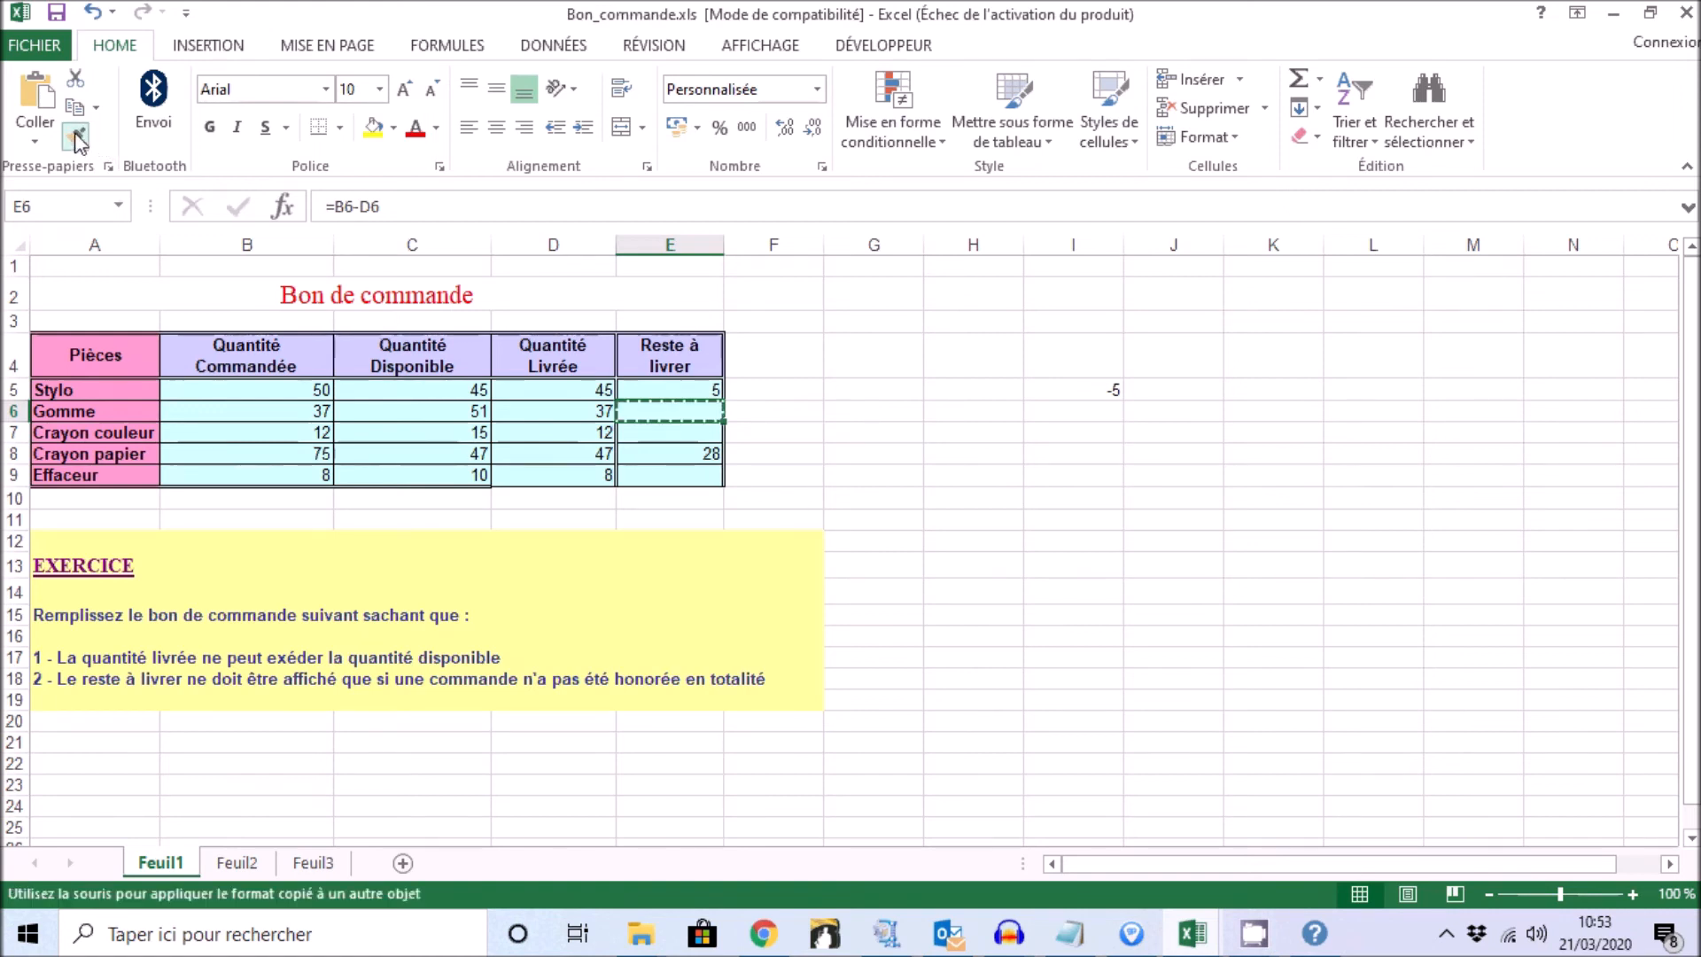
pyautogui.click(1055, 387)
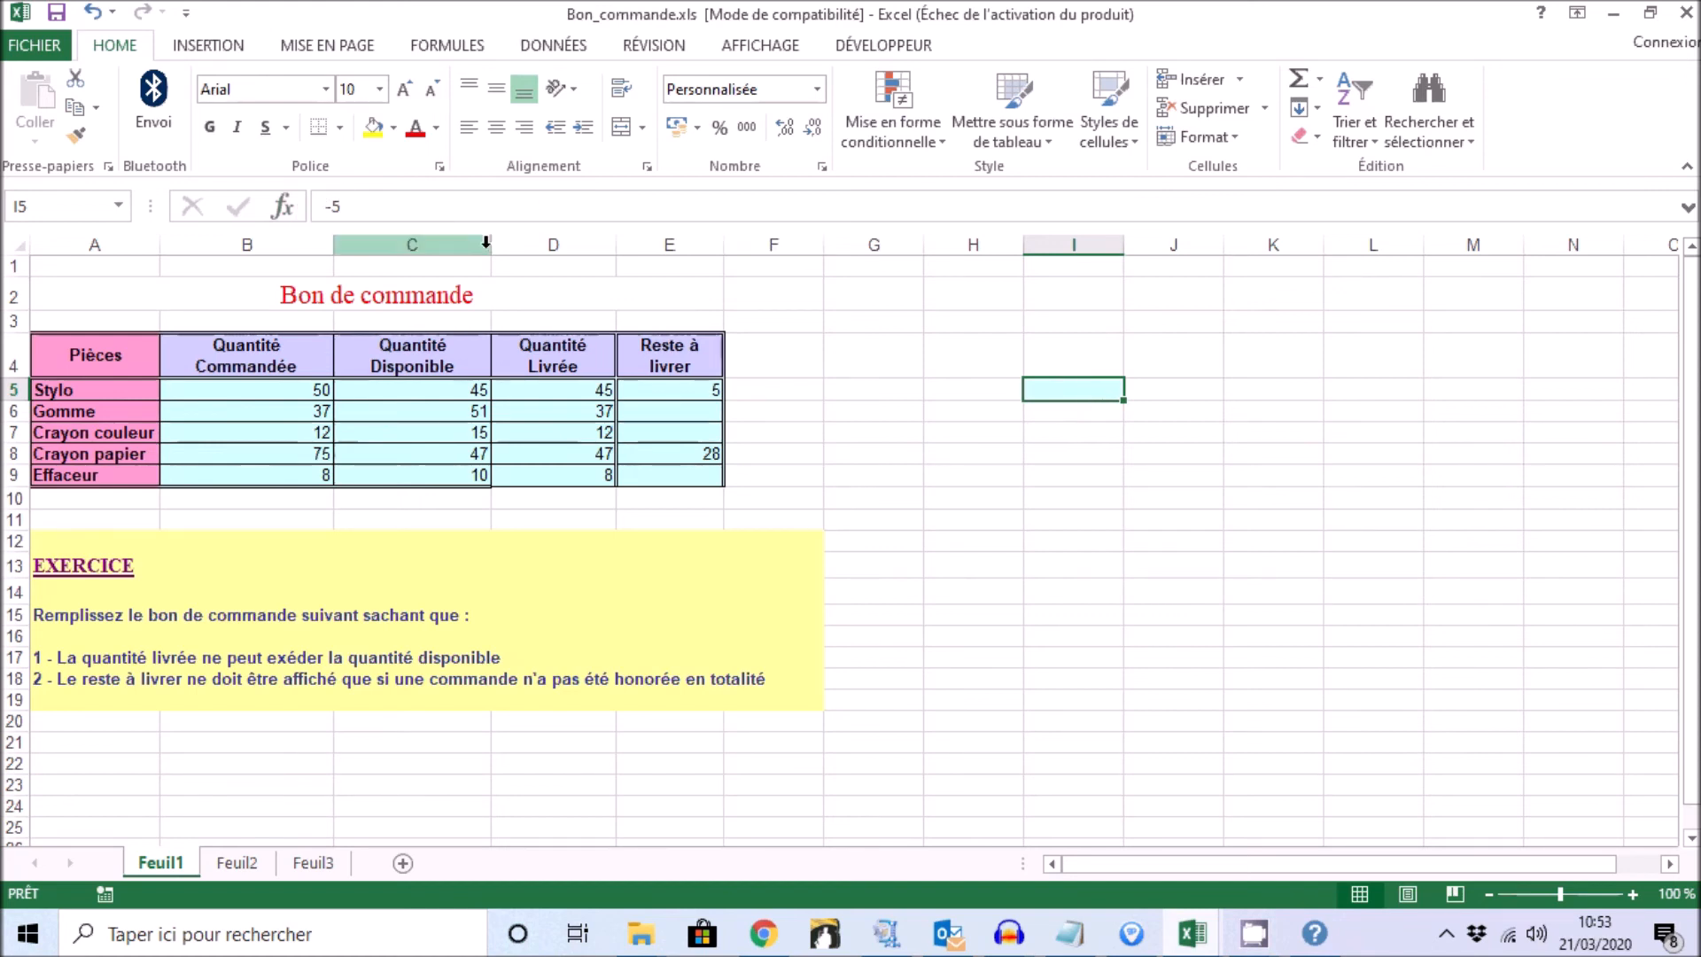
# Enter a test formula in cell I8 that multiplies the hidden value in I5 by 2.
pyautogui.click(1082, 454)
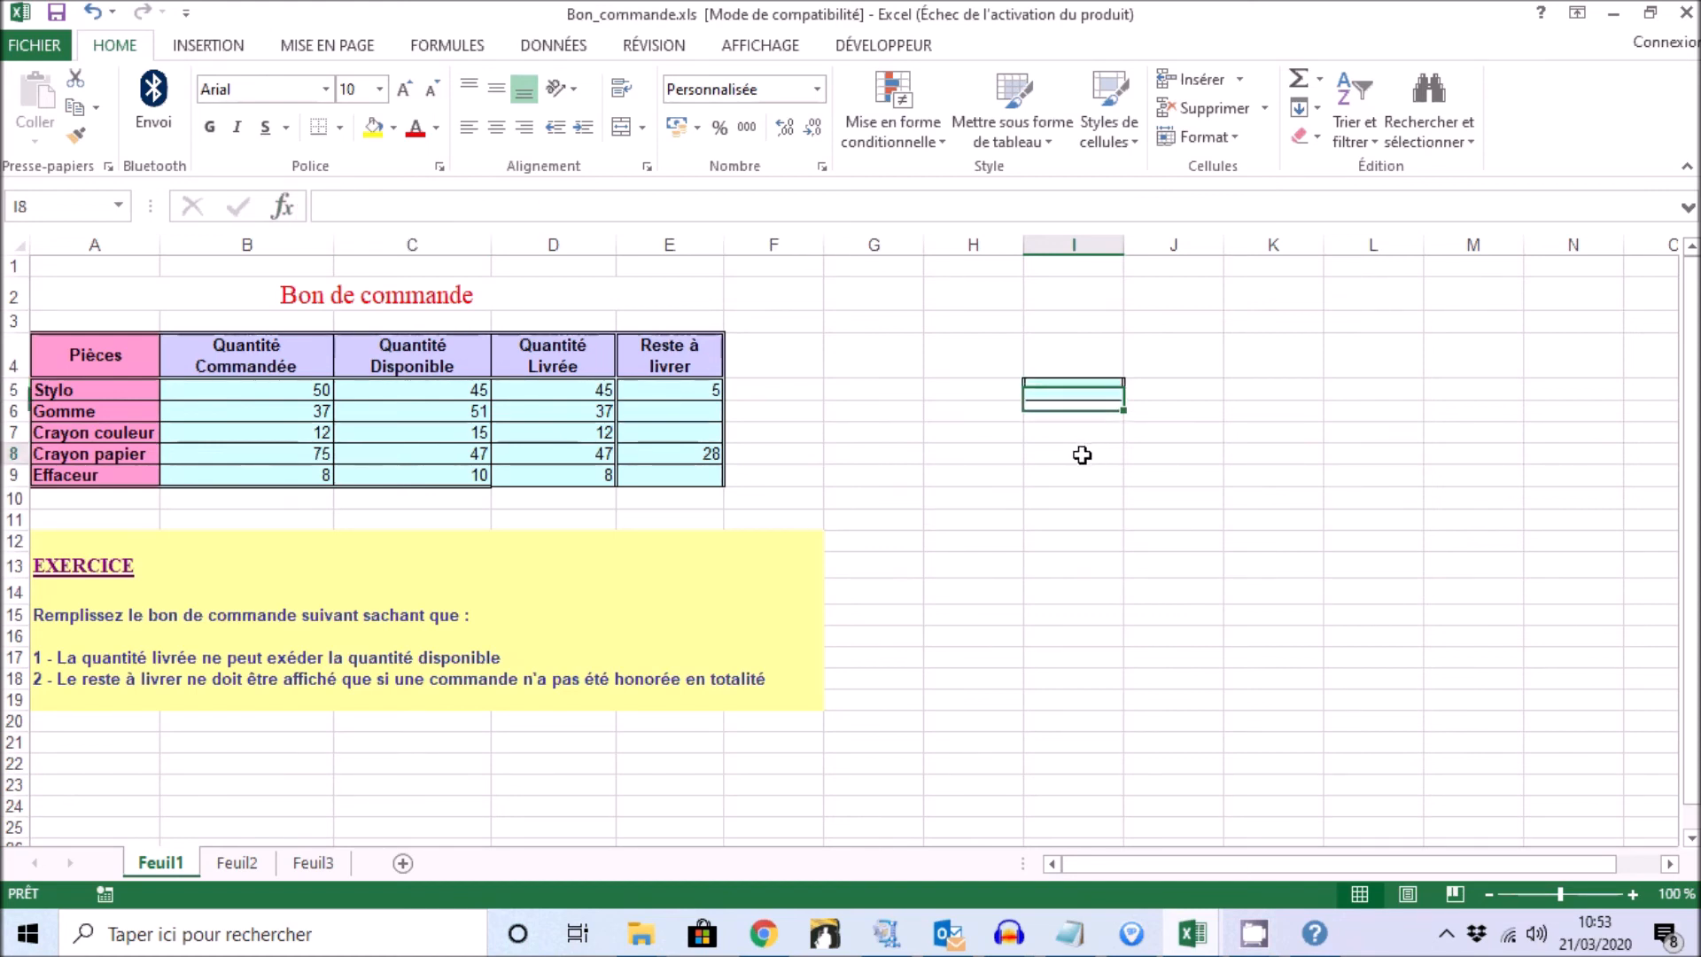
pyautogui.write('=')
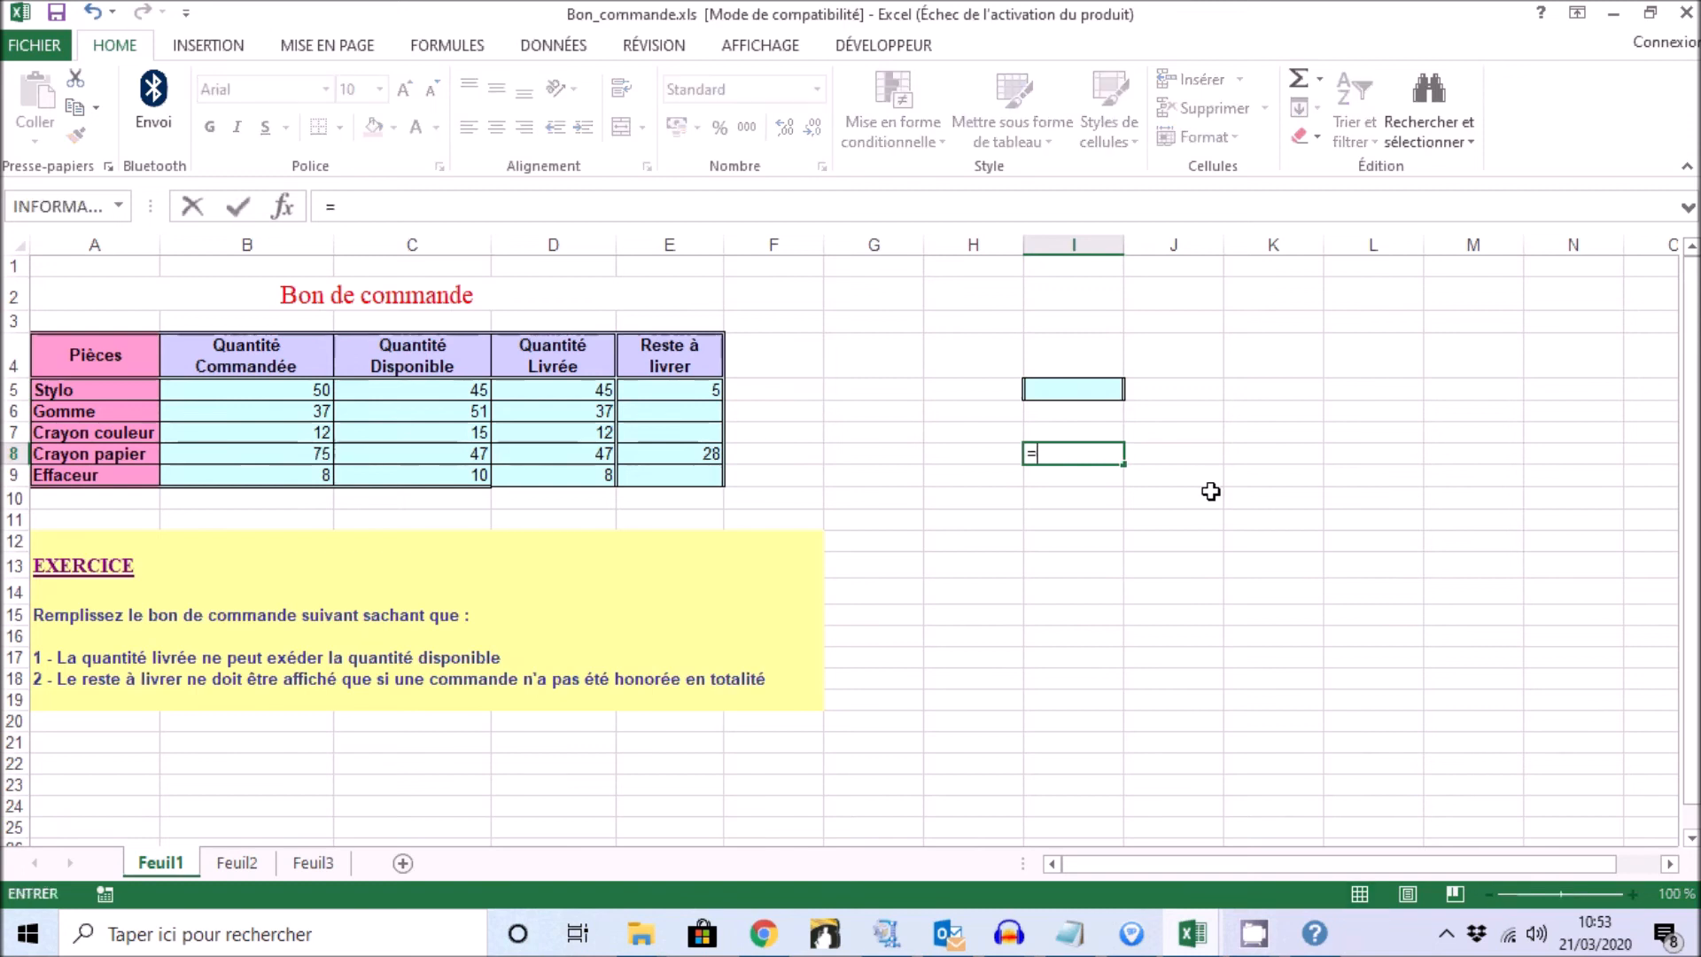
pyautogui.click(1099, 397)
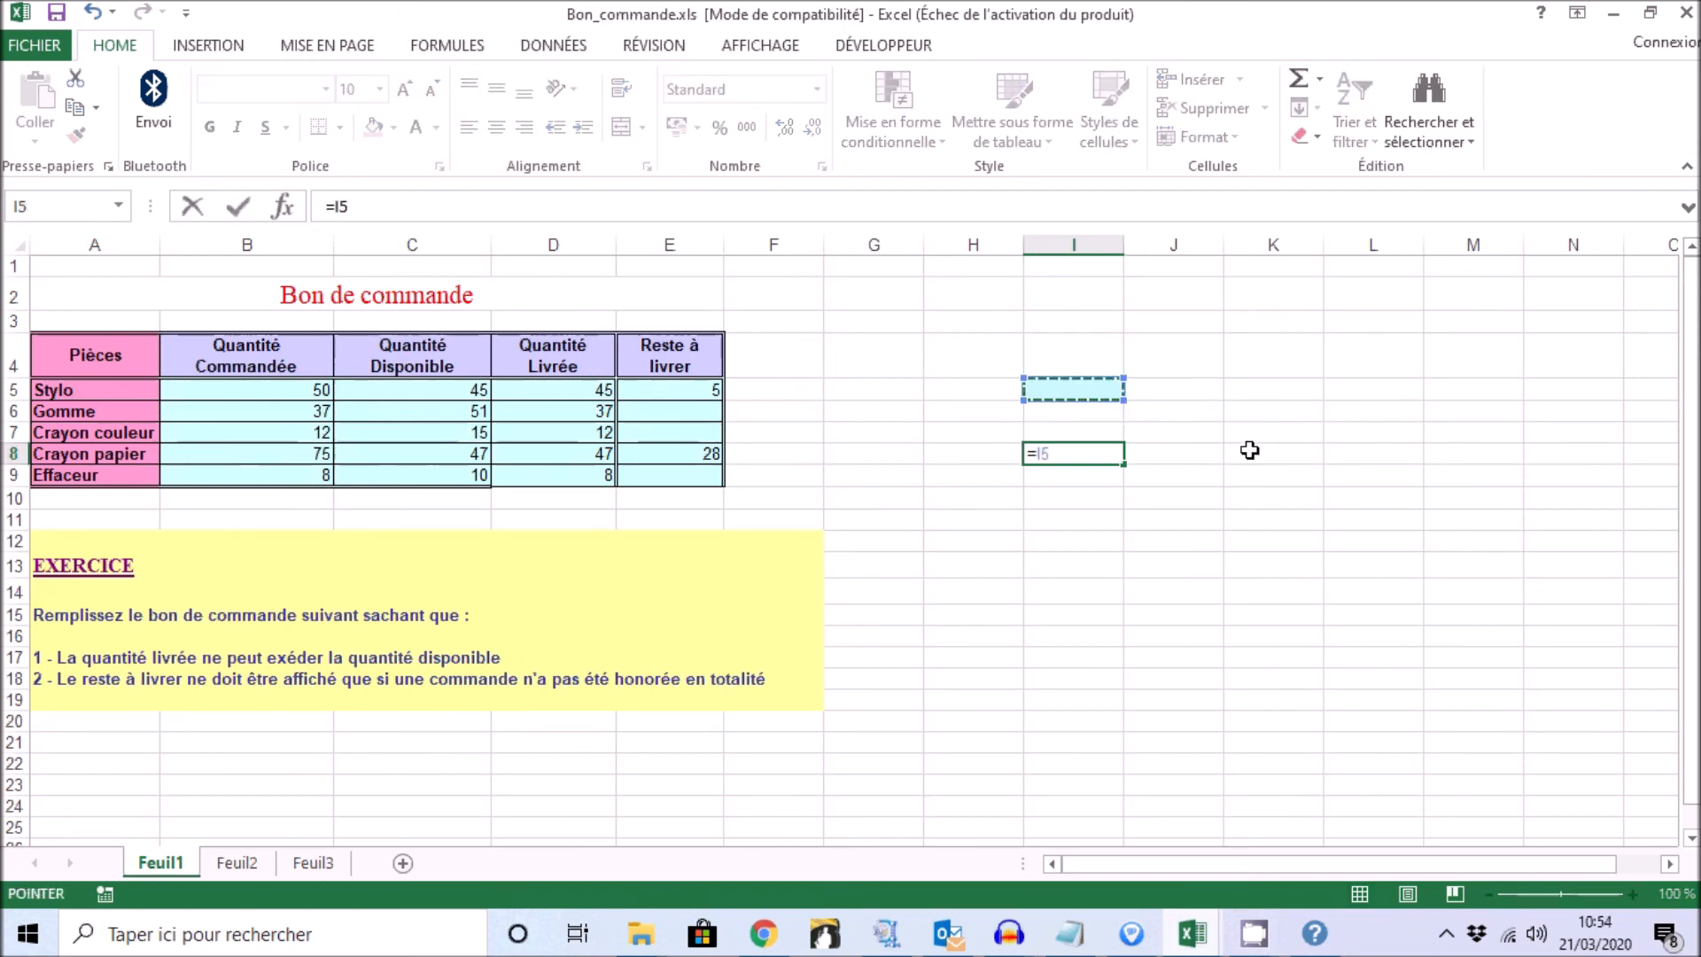
pyautogui.write('*')
pyautogui.press('Return')
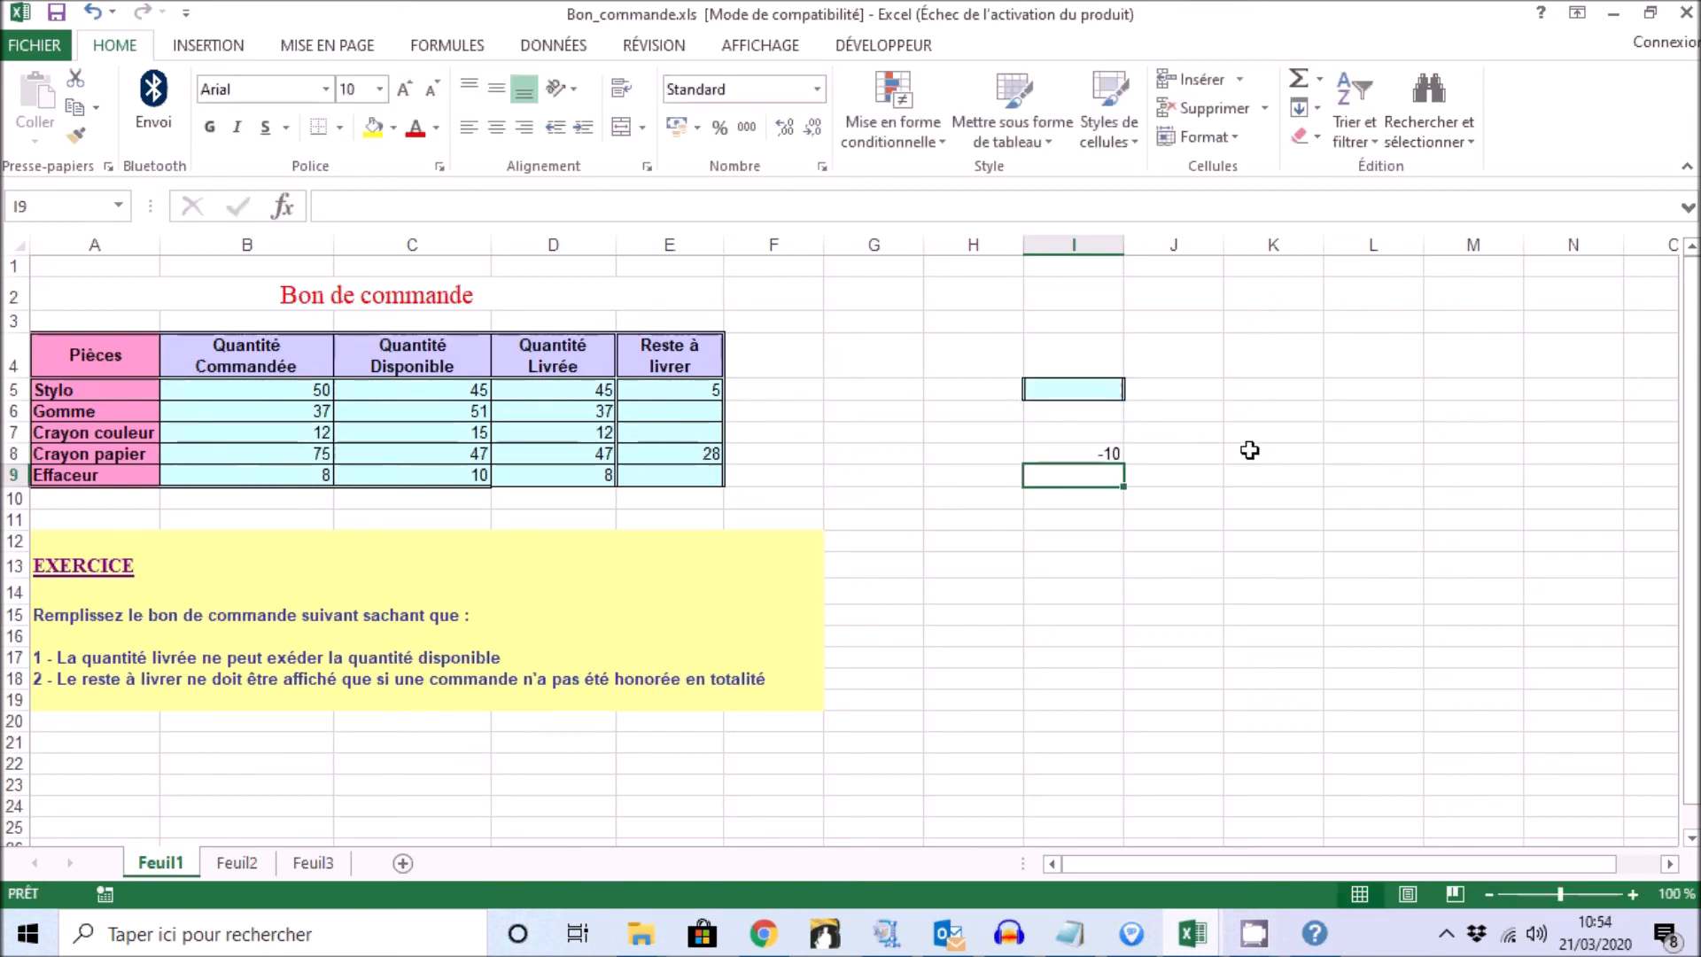